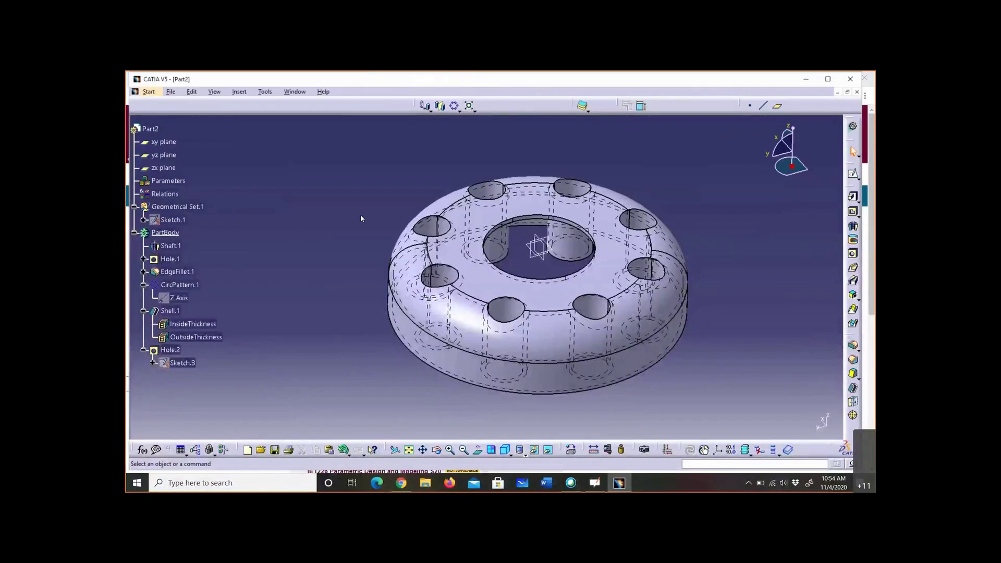
# - Create DesignTable.1 from the part's current parameter values, reaching the parameter selection dialog
pyautogui.moveTo(348, 230); pyautogui.dragTo(323, 230, button='middle')
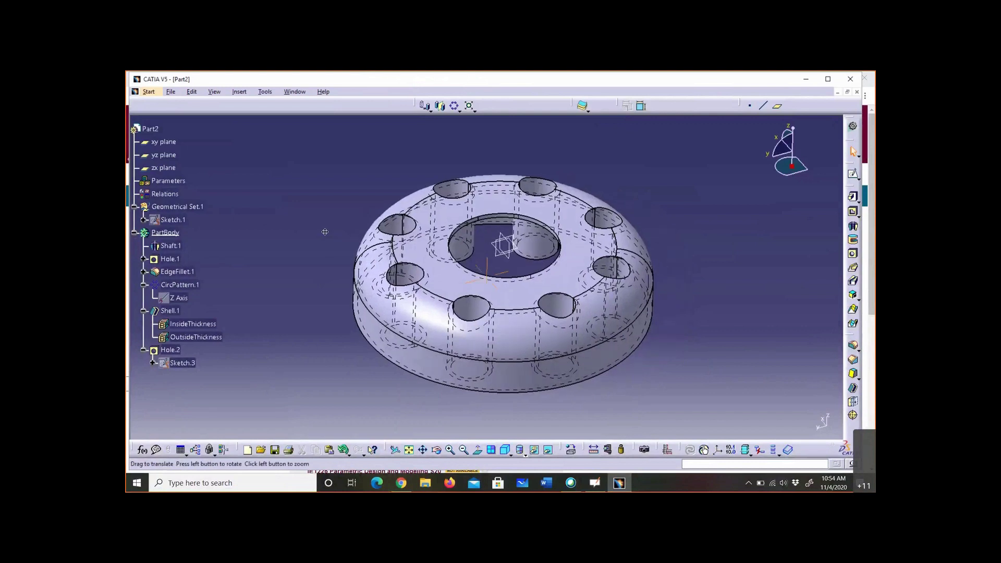
pyautogui.click(181, 452)
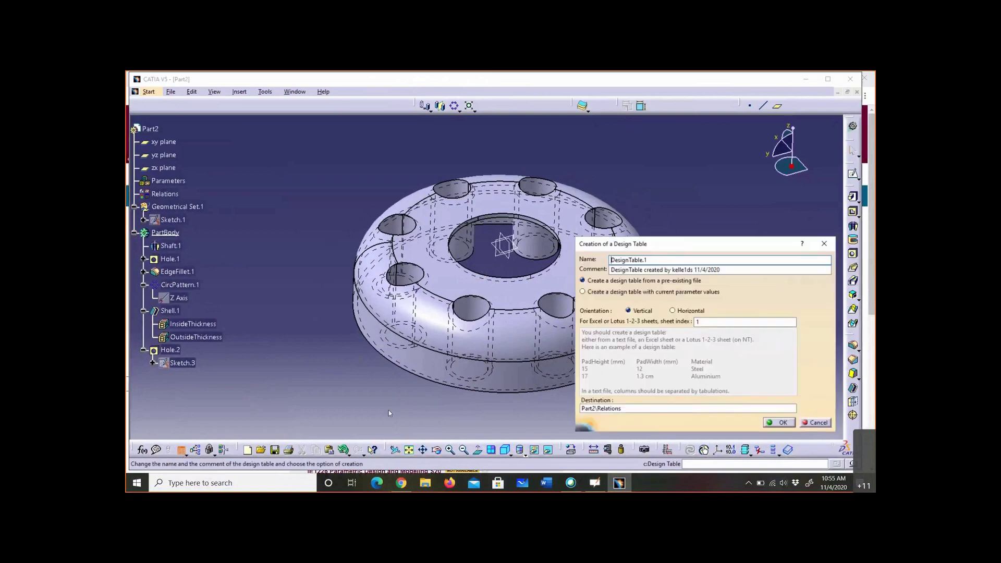
pyautogui.moveTo(648, 260); pyautogui.dragTo(609, 260)
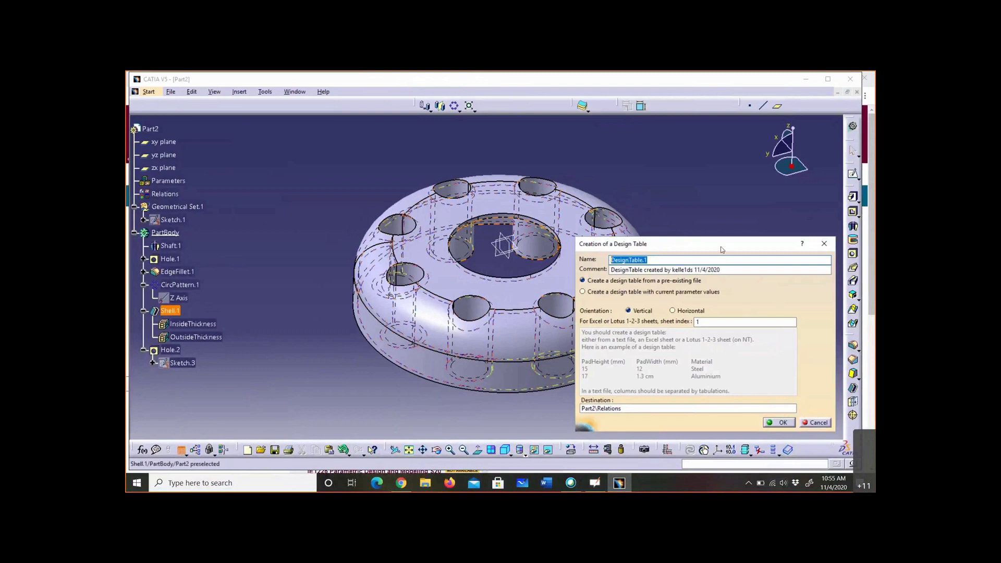
pyautogui.moveTo(722, 243); pyautogui.dragTo(707, 206)
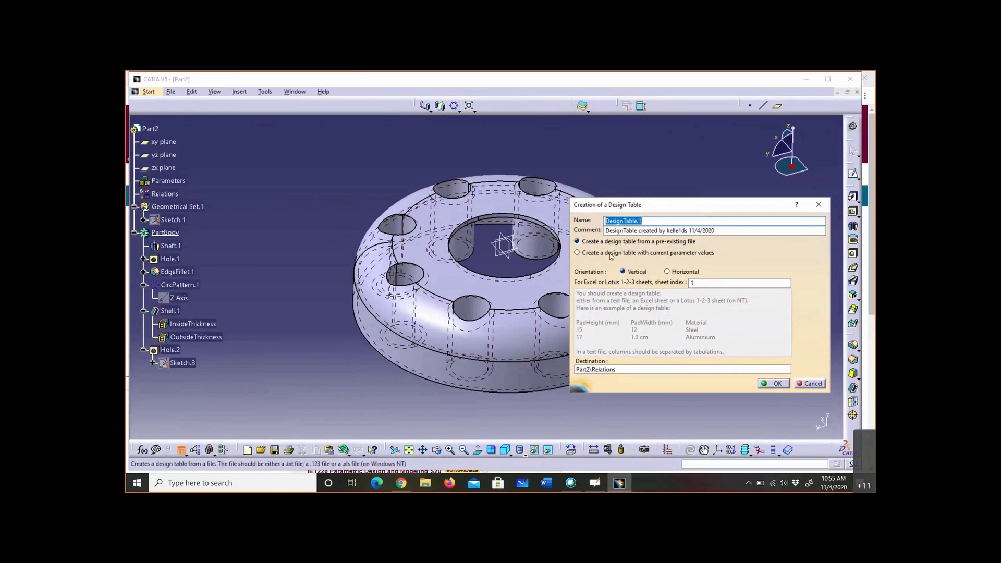
pyautogui.click(578, 253)
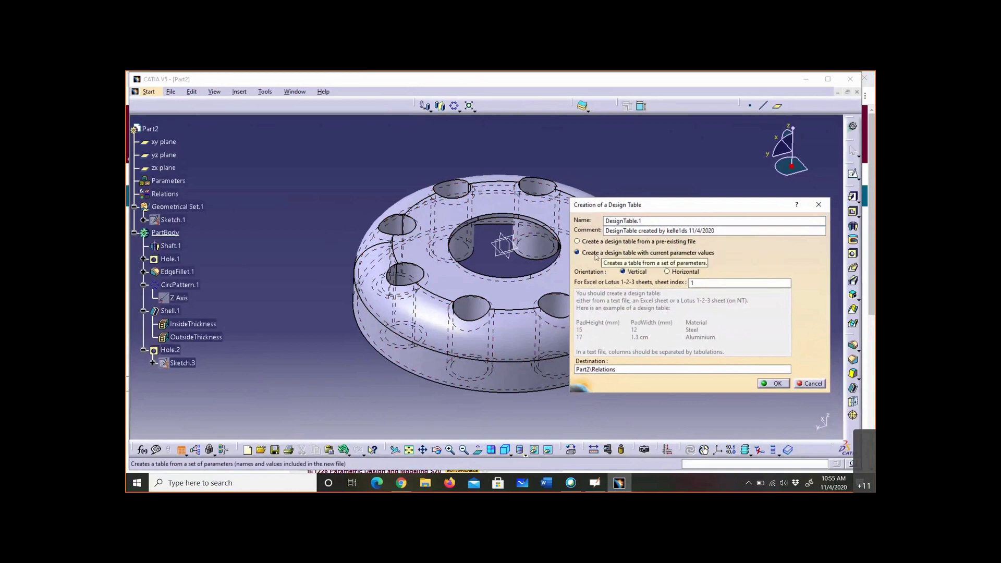
pyautogui.click(706, 252)
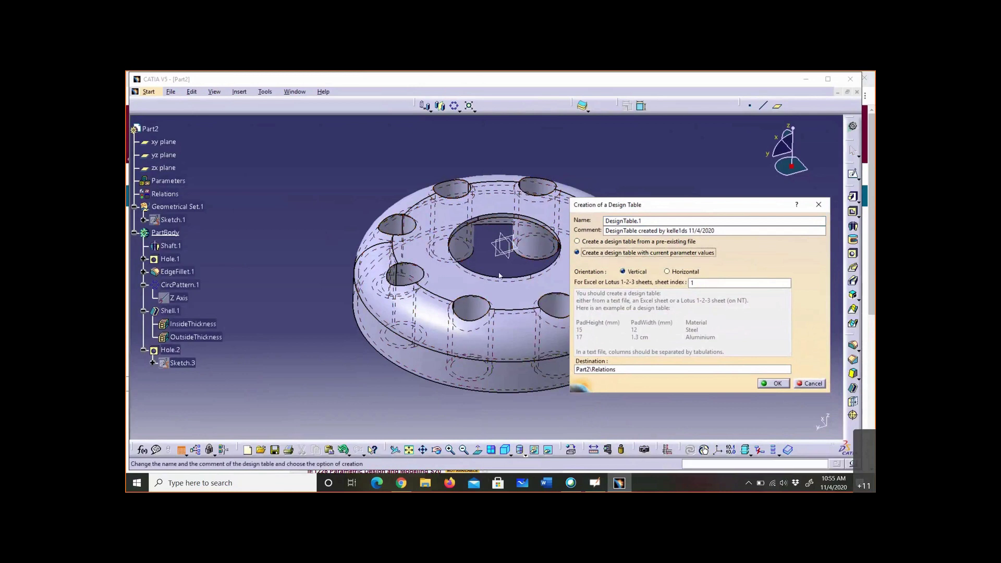
pyautogui.click(484, 268)
pyautogui.moveTo(484, 269); pyautogui.dragTo(437, 264, button='middle')
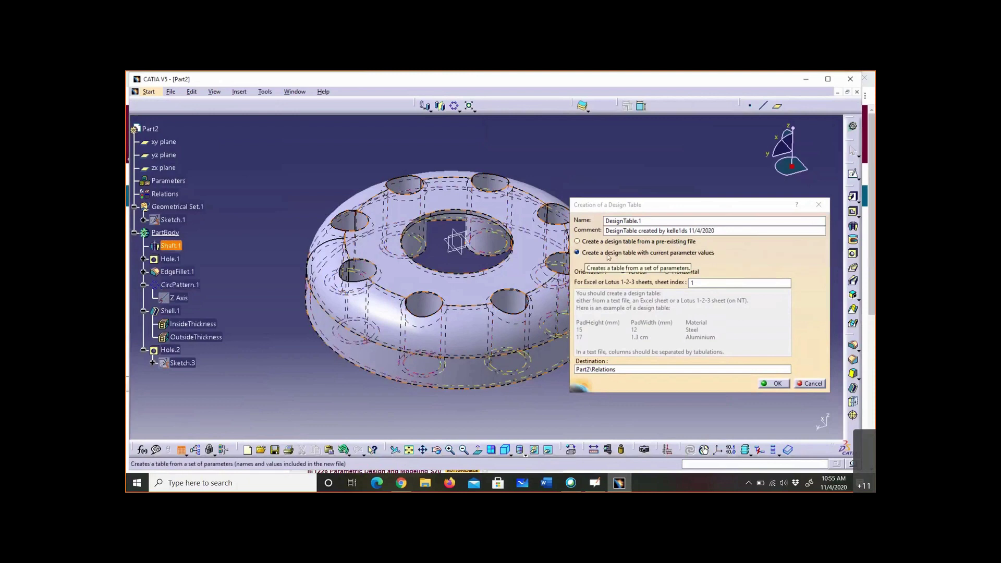
pyautogui.click(773, 383)
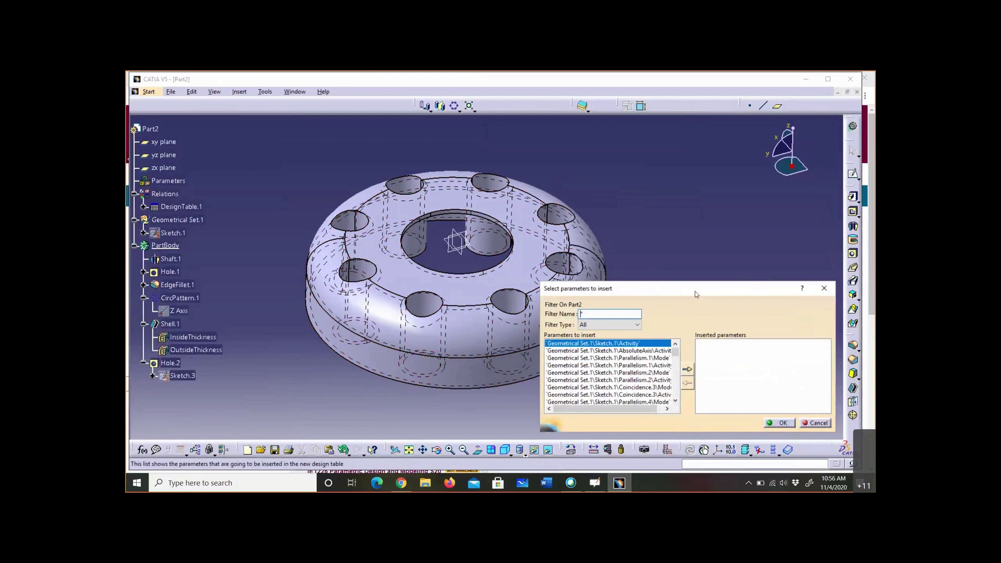
# - With the Length filter on Sketch.1, insert Offset.9\Radius and Length.10\Length into the table
pyautogui.moveTo(695, 291); pyautogui.dragTo(703, 220)
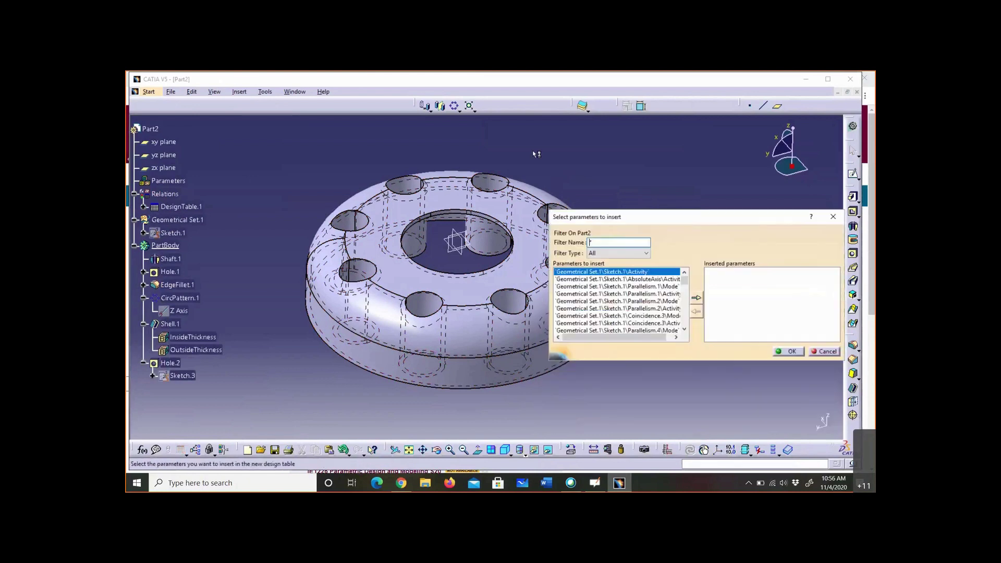
pyautogui.moveTo(552, 389)
pyautogui.mouseDown(button='middle')
pyautogui.moveTo(375, 384)
pyautogui.moveTo(399, 396)
pyautogui.moveTo(414, 381)
pyautogui.moveTo(401, 355)
pyautogui.mouseUp(button='middle')
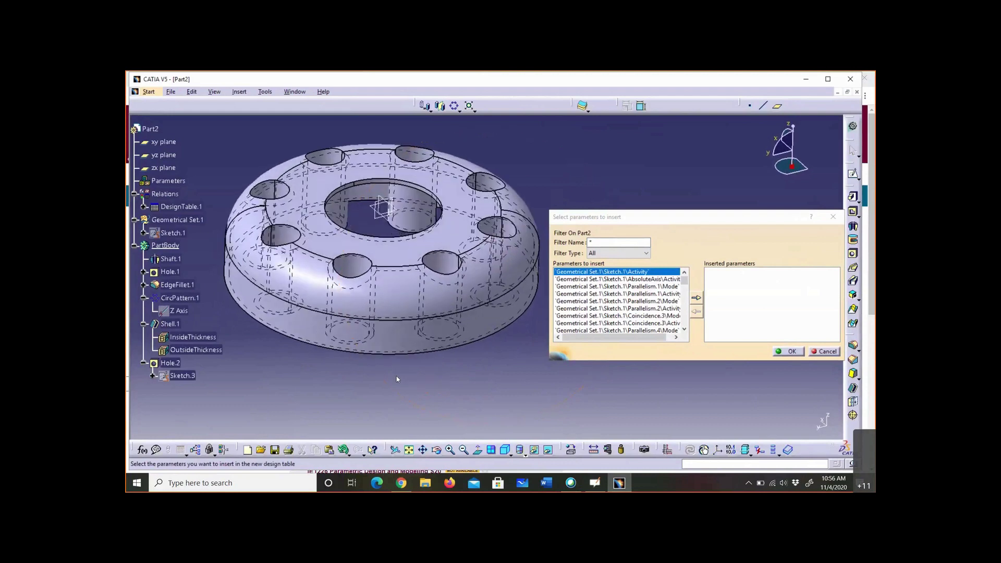
pyautogui.click(178, 235)
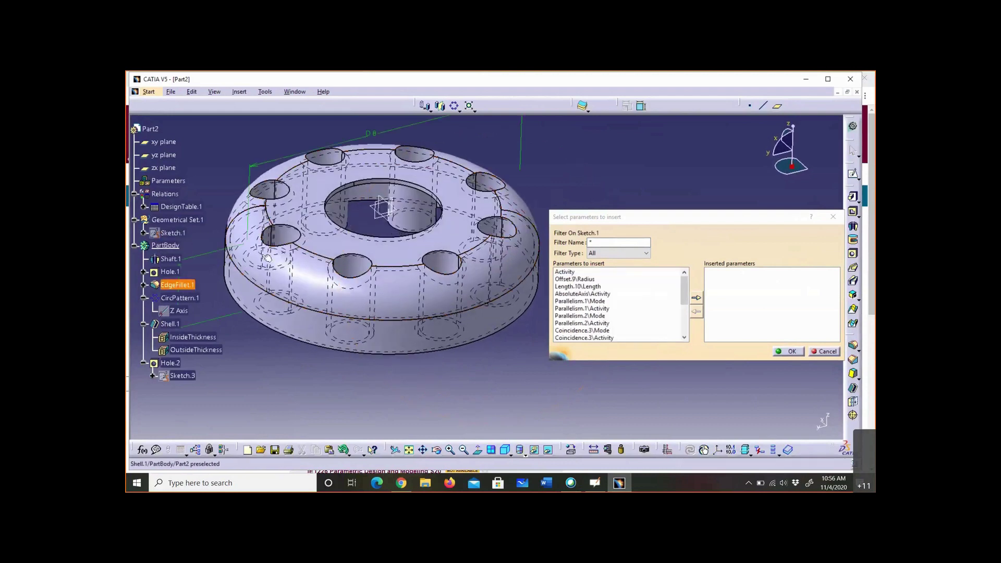
pyautogui.click(647, 254)
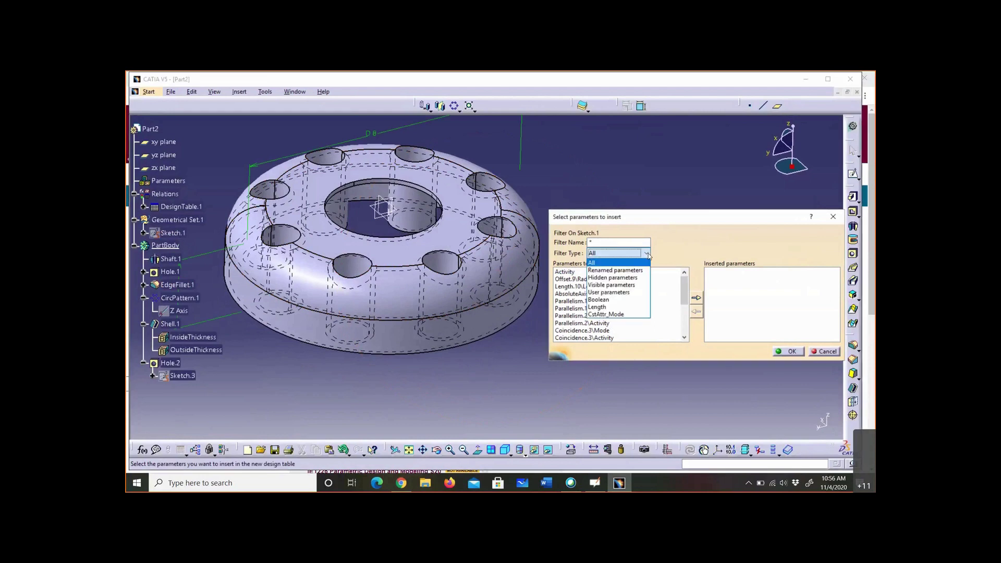
pyautogui.click(623, 306)
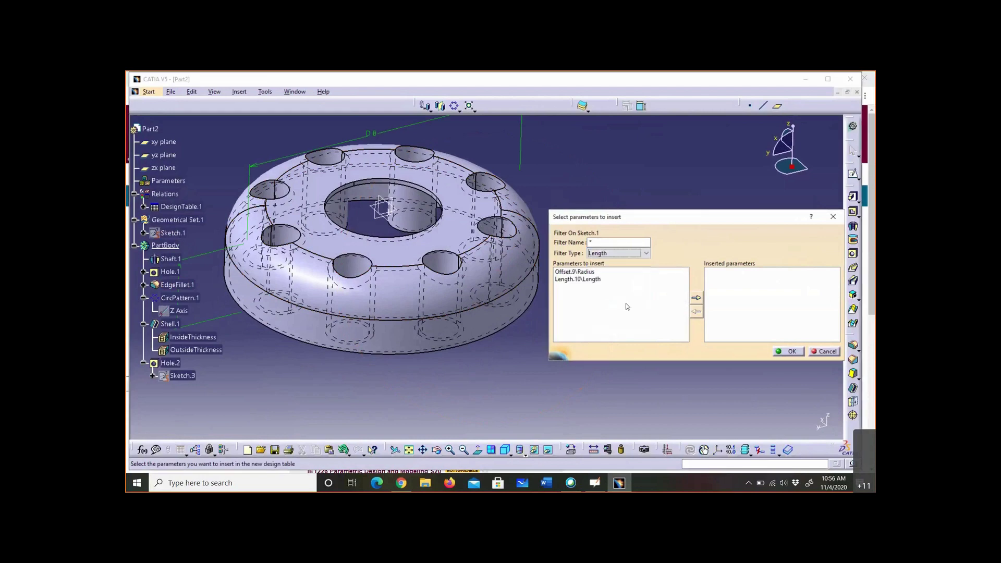
pyautogui.click(673, 271)
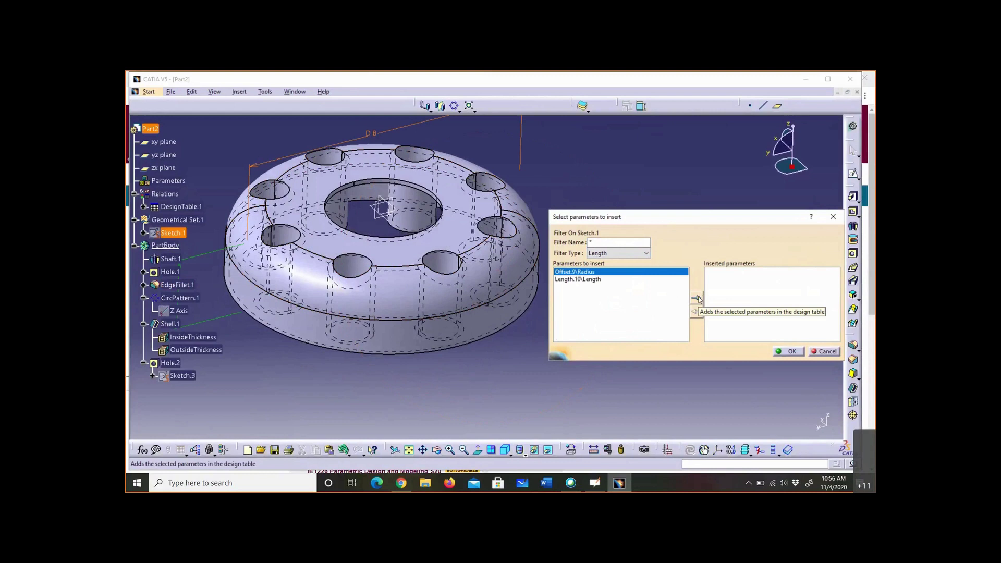
pyautogui.click(697, 298)
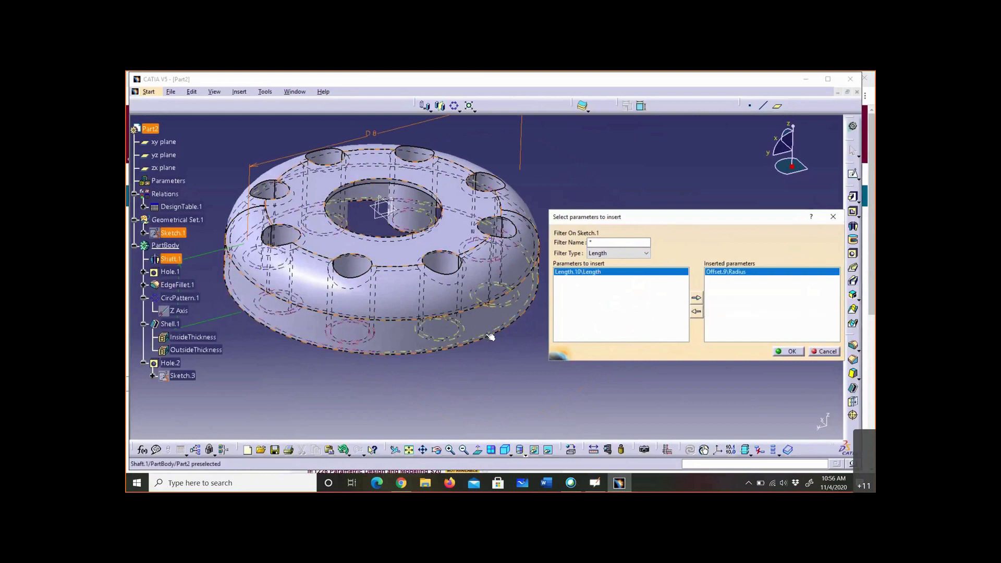
pyautogui.moveTo(374, 243); pyautogui.dragTo(452, 228, button='middle')
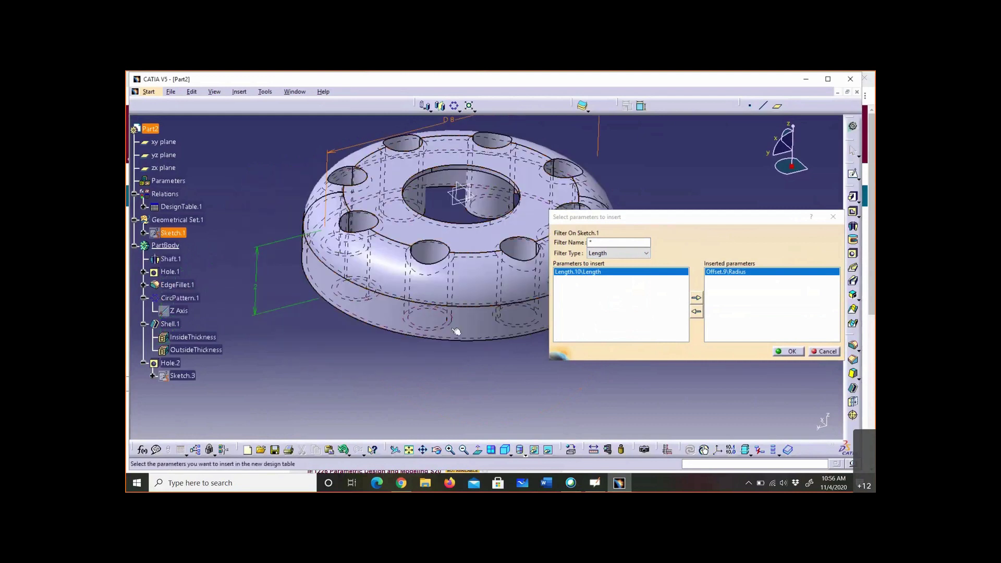
pyautogui.click(696, 297)
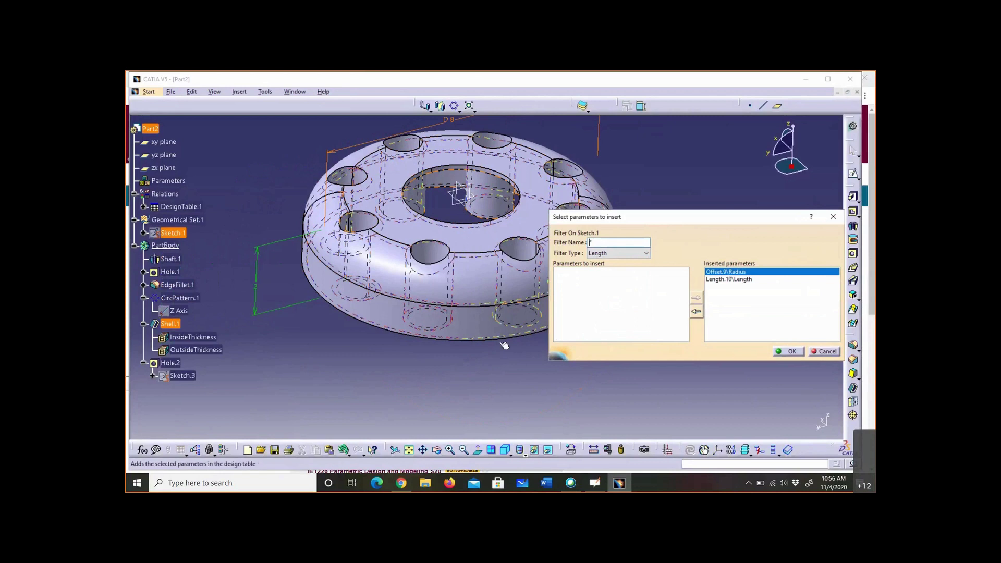
pyautogui.moveTo(600, 386); pyautogui.dragTo(546, 385, button='middle')
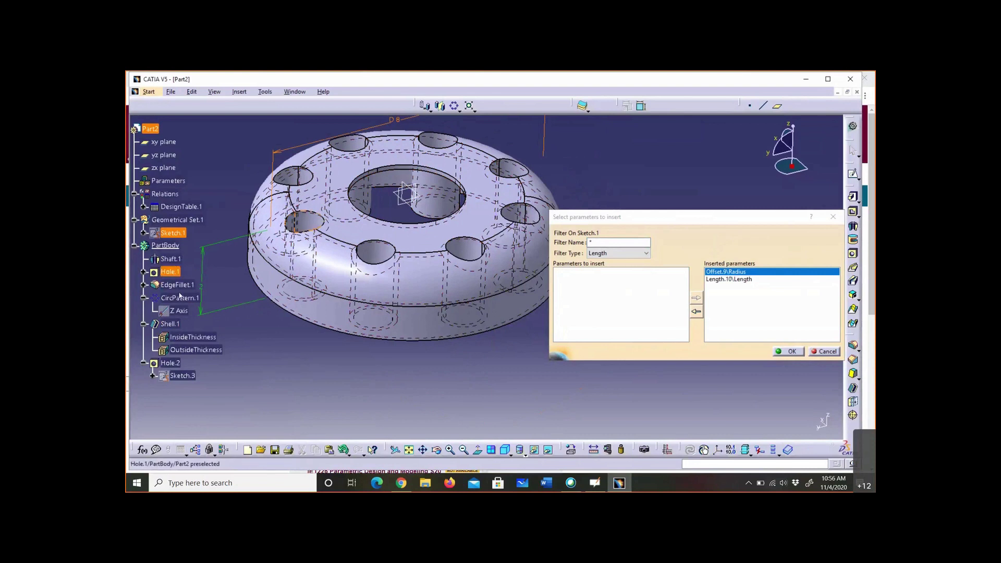
# - With the Integer filter on CircPattern.1, insert its AngularNumber parameter
pyautogui.click(180, 297)
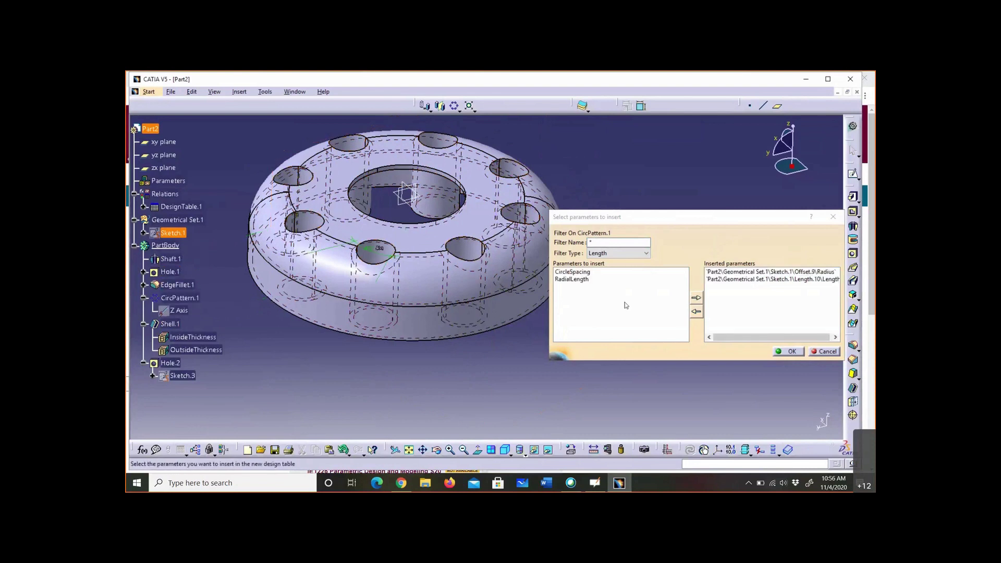
pyautogui.click(646, 254)
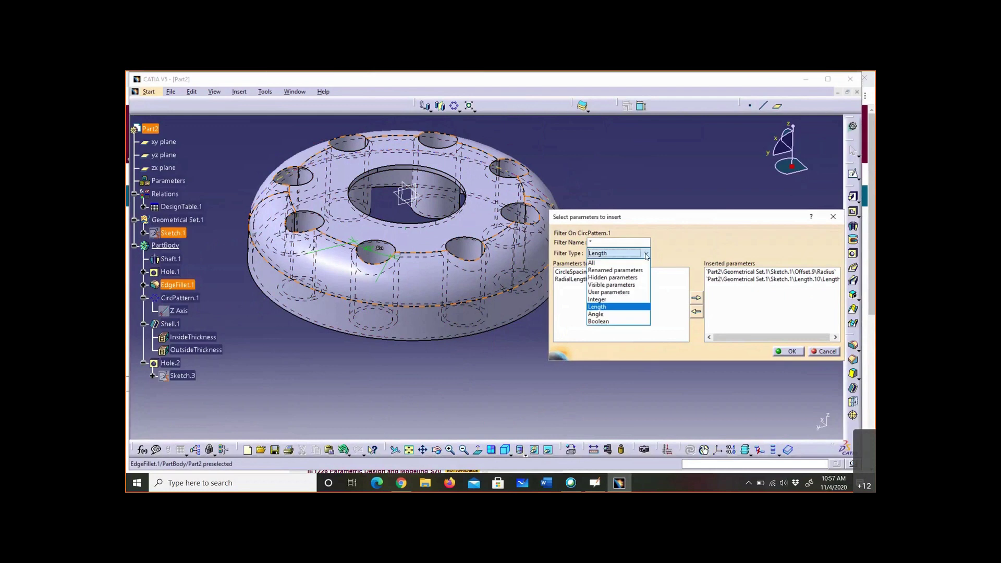
pyautogui.click(608, 301)
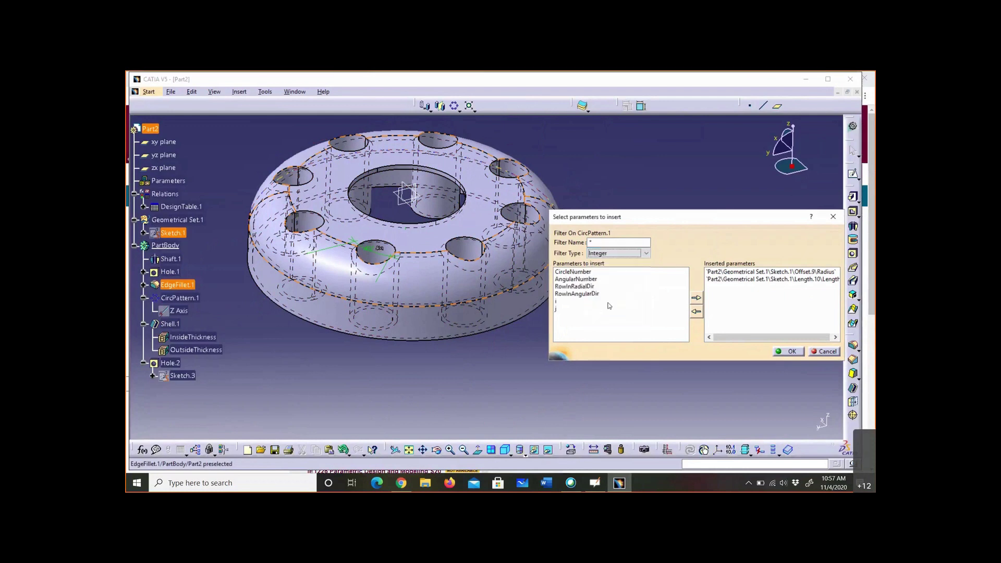
pyautogui.click(589, 280)
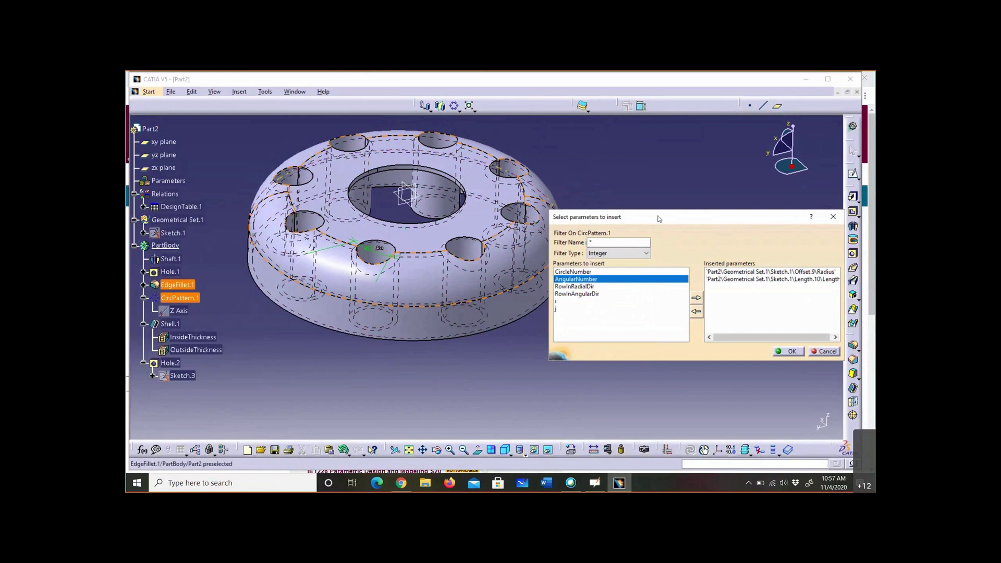
pyautogui.moveTo(647, 216); pyautogui.dragTo(600, 185)
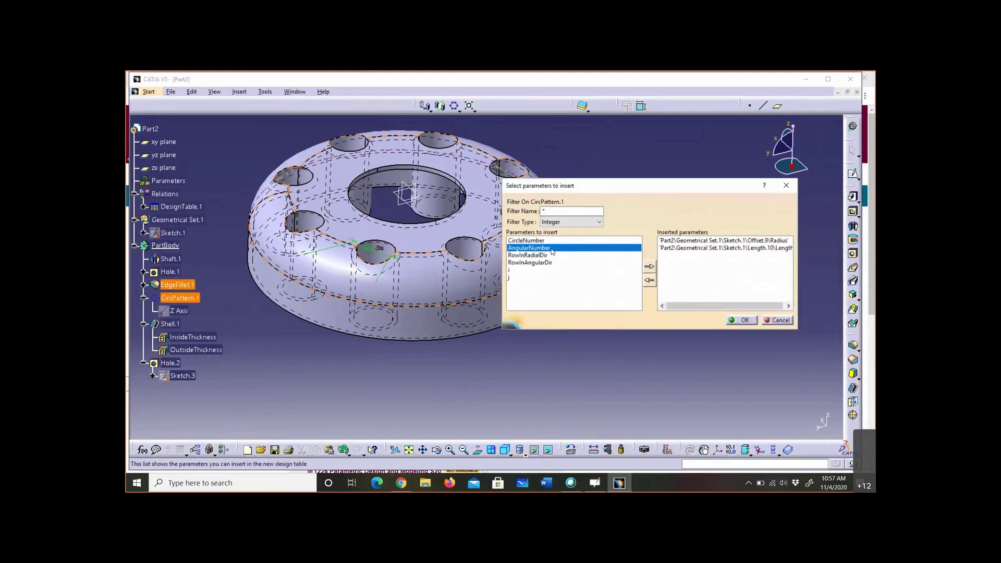
pyautogui.click(649, 267)
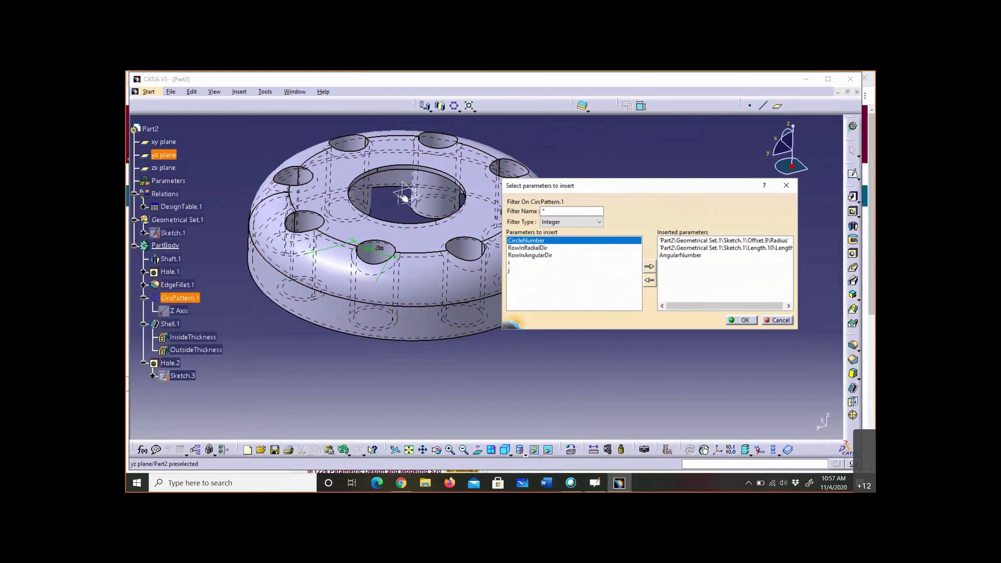
# - Filter Hole.1 to Length parameters and insert Sketch.2\Radius.12\Radius
pyautogui.click(170, 272)
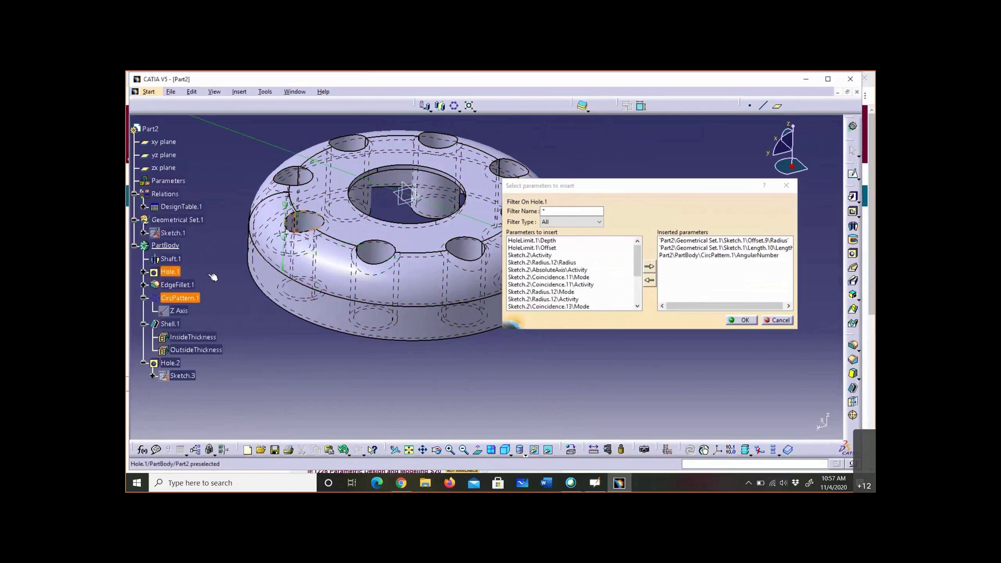
pyautogui.click(170, 259)
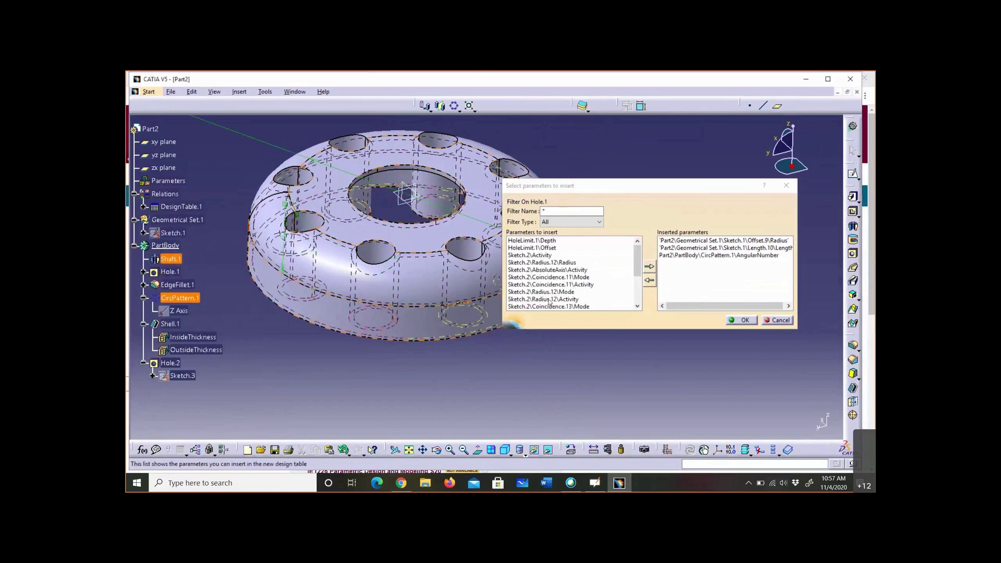
pyautogui.click(576, 218)
pyautogui.click(568, 264)
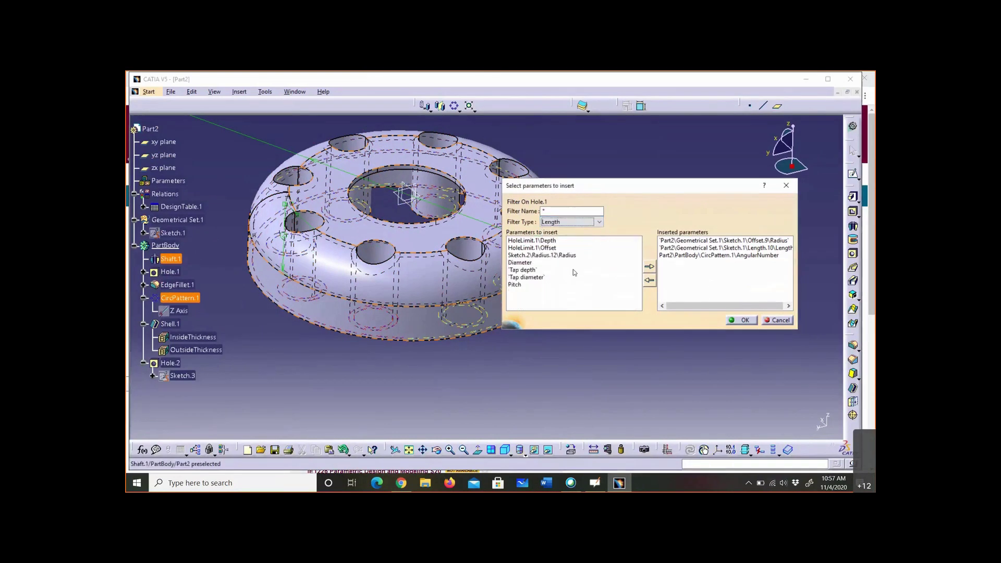
pyautogui.click(556, 255)
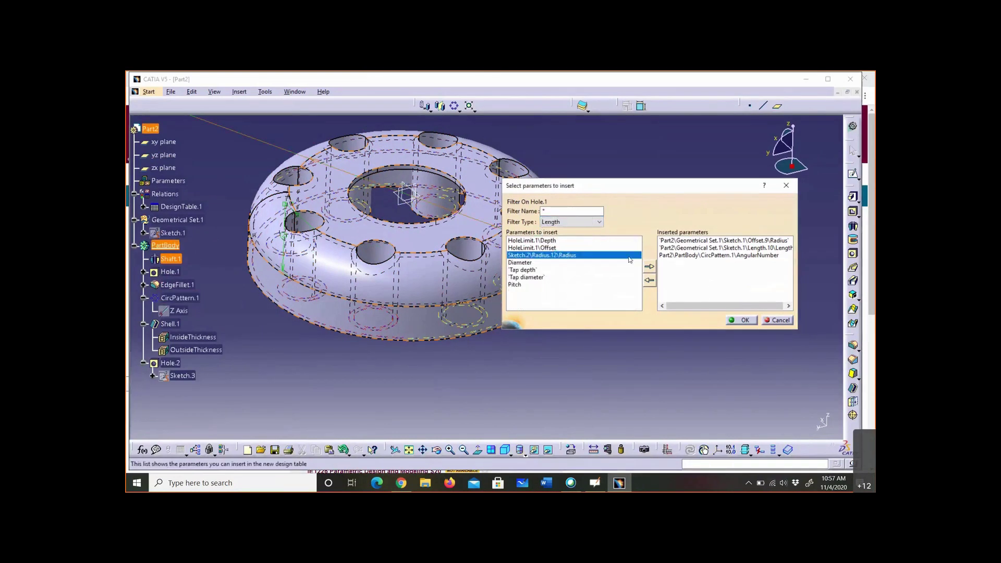
pyautogui.click(649, 267)
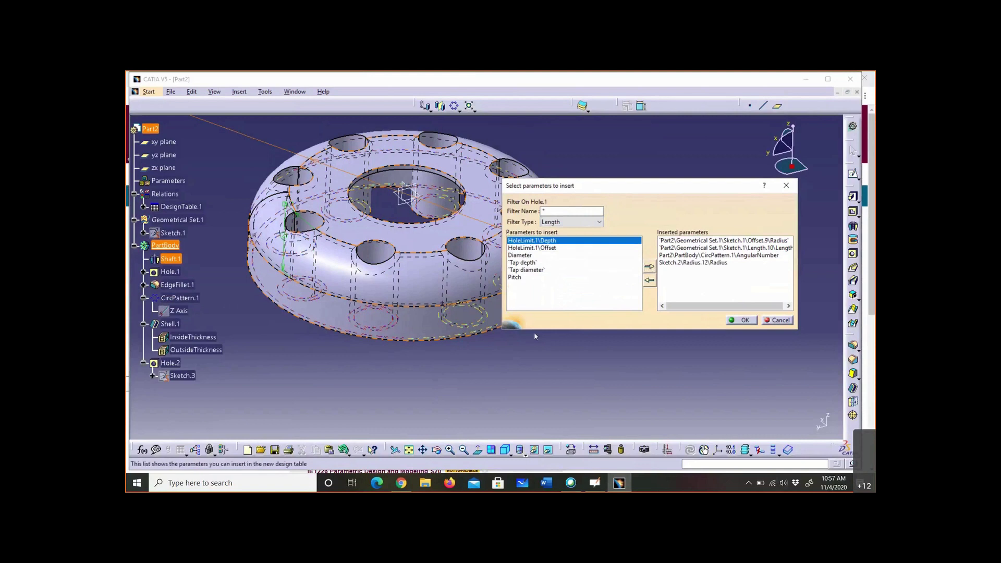
pyautogui.moveTo(535, 336); pyautogui.dragTo(490, 351, button='middle')
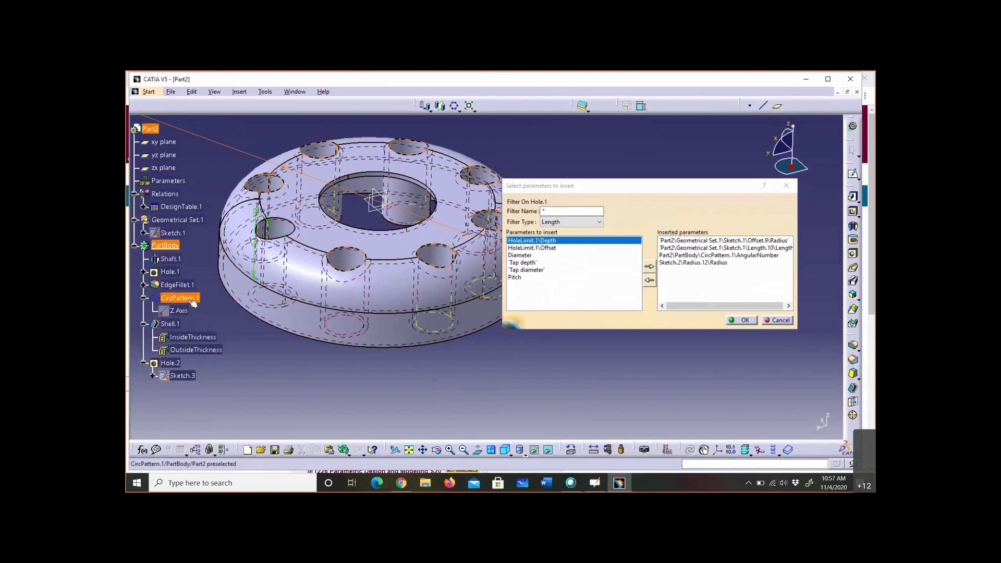
# - Insert Hole.2's Diameter parameter into the design table
pyautogui.click(178, 364)
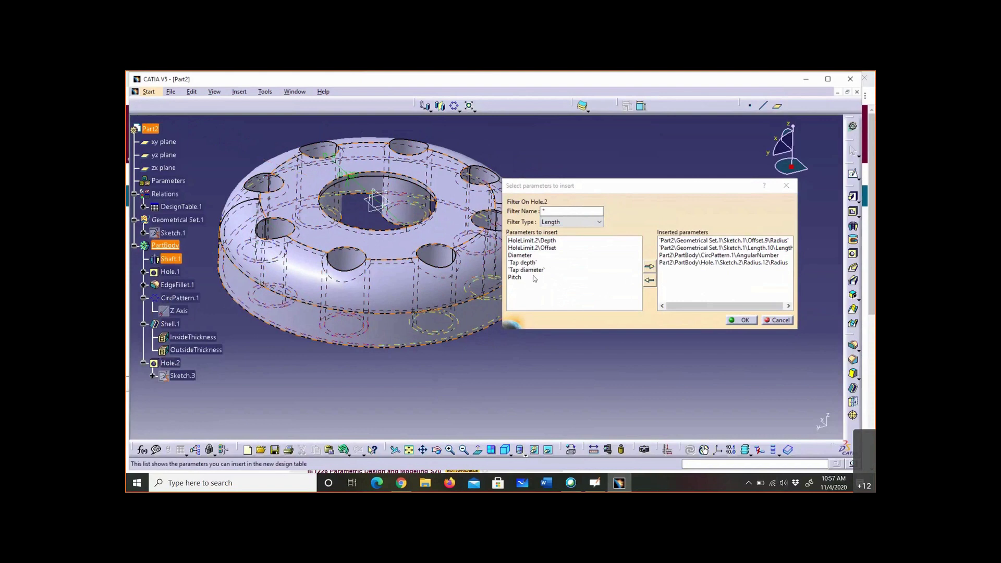
pyautogui.click(520, 255)
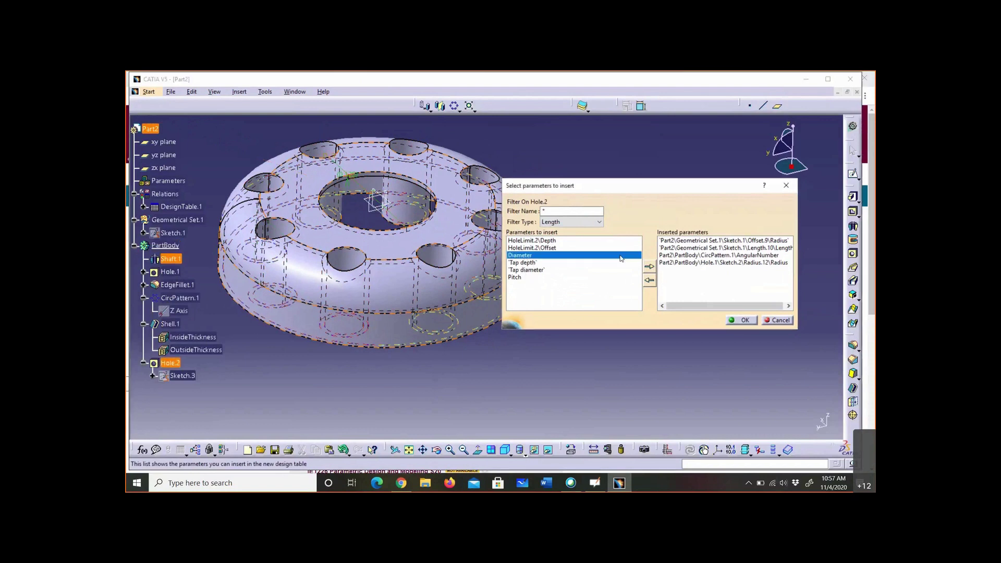
pyautogui.click(649, 267)
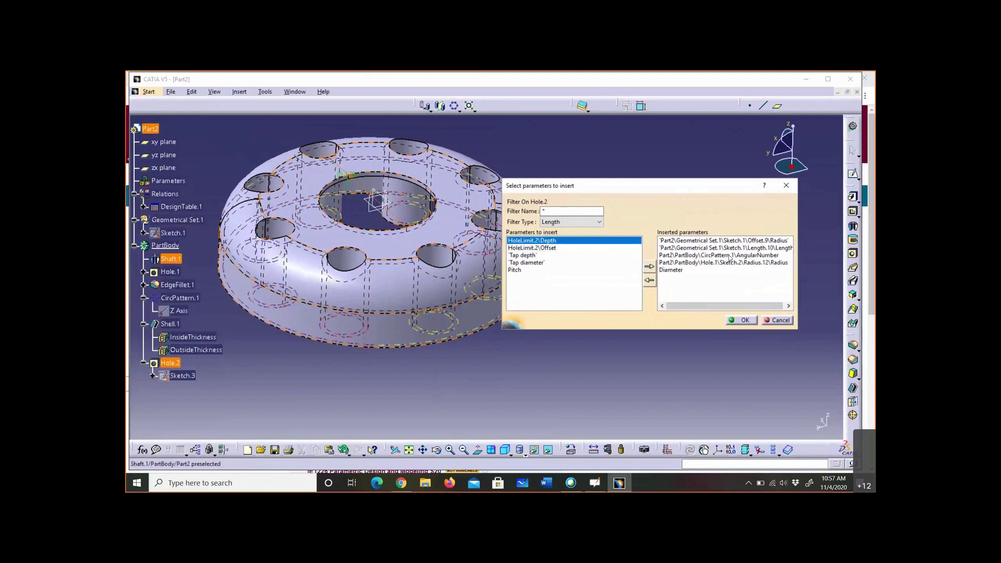
pyautogui.moveTo(699, 190); pyautogui.dragTo(660, 182)
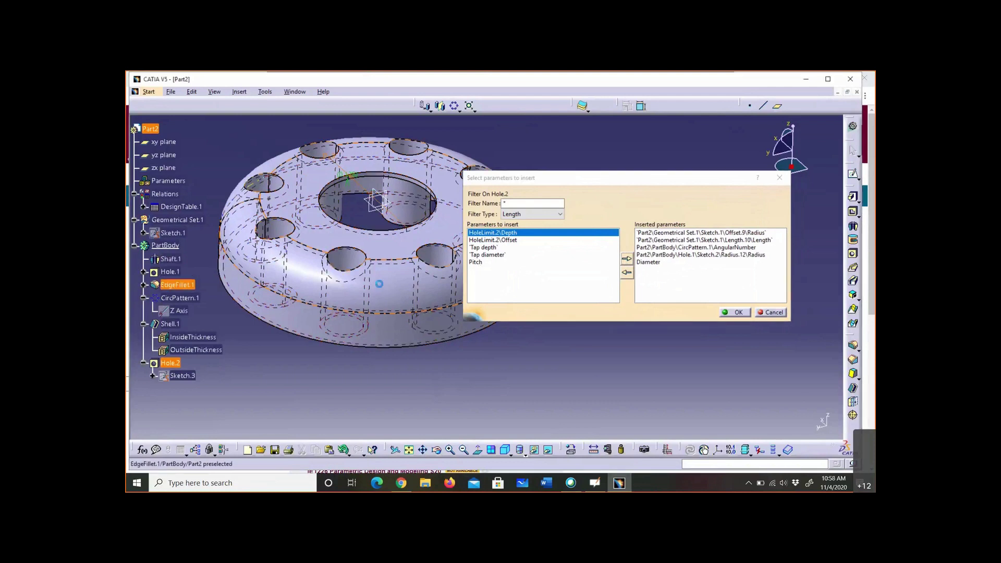
# - Insert EdgeFillet.1's CstEdgeRibbon.1\Radius, then its Activity with the filter set to All
pyautogui.click(175, 285)
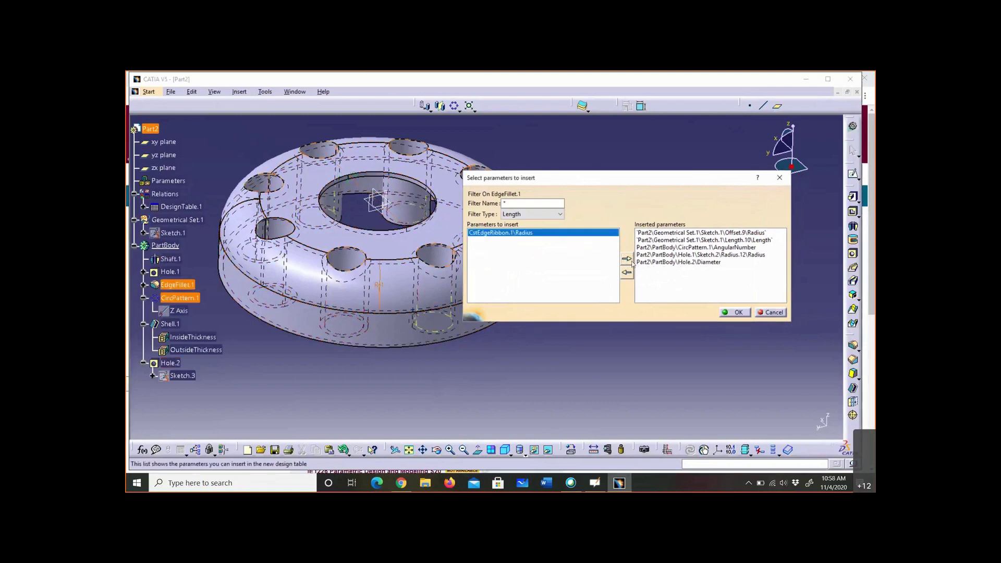
pyautogui.click(626, 259)
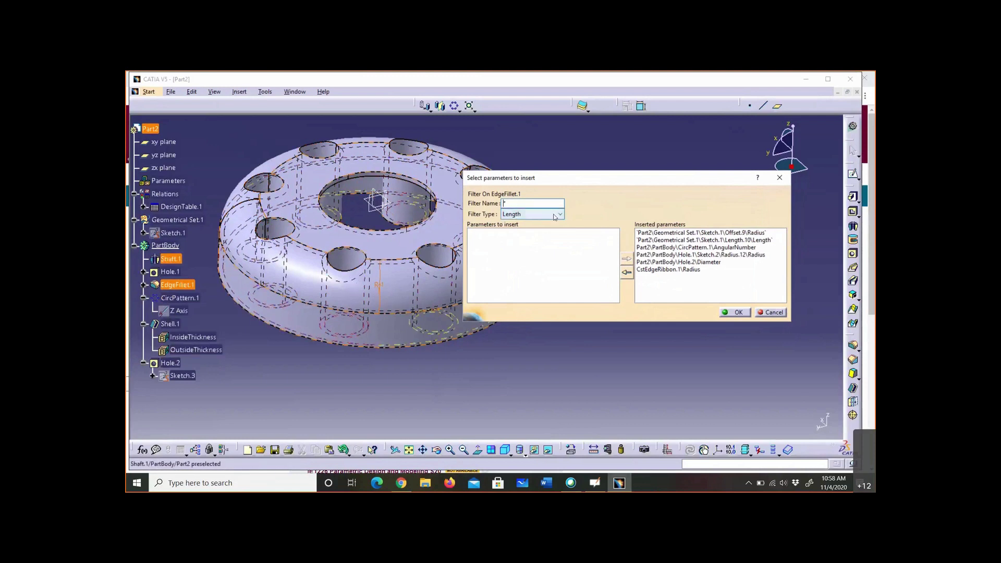
pyautogui.click(555, 217)
pyautogui.click(546, 231)
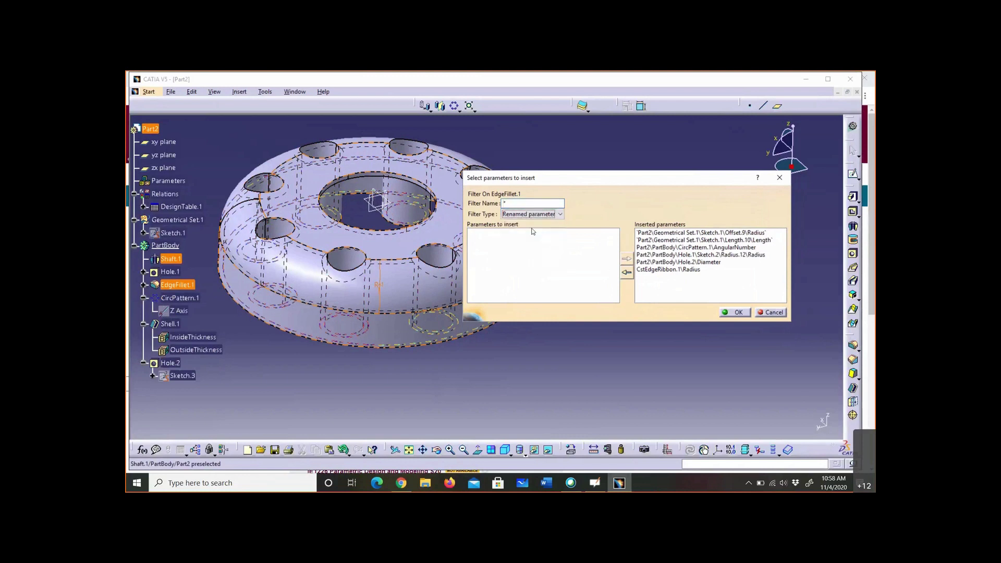
pyautogui.click(548, 217)
pyautogui.click(522, 224)
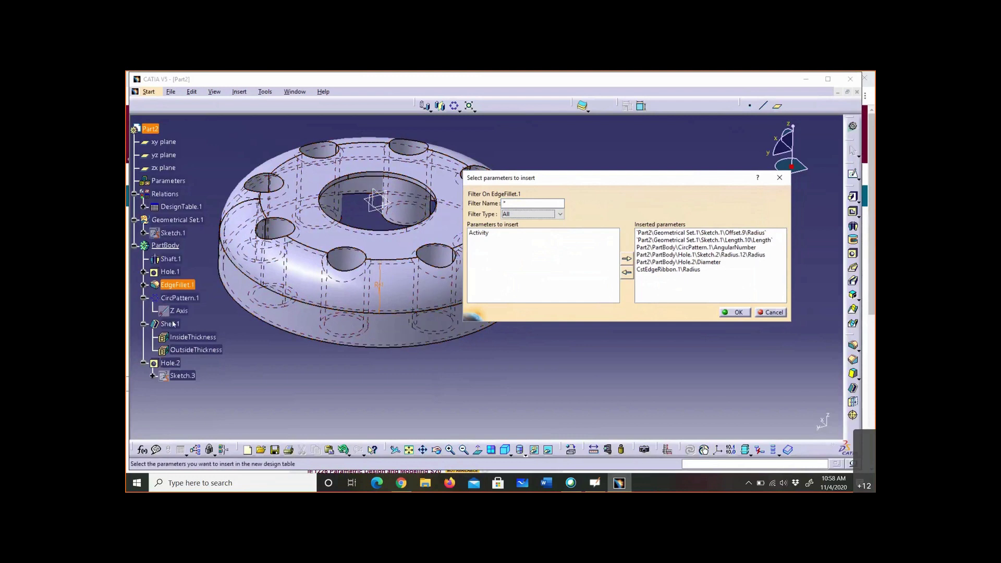
pyautogui.click(182, 287)
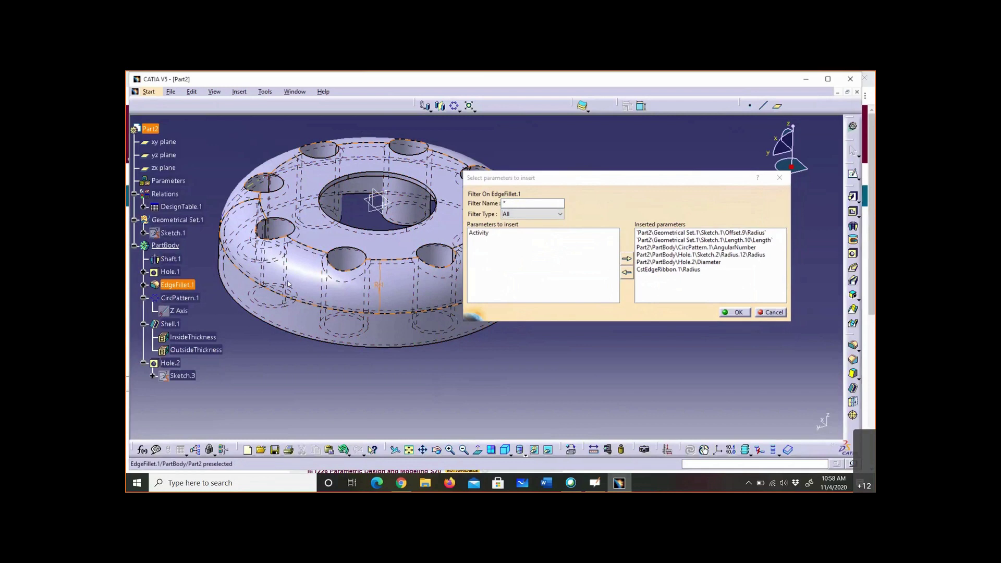
pyautogui.click(482, 233)
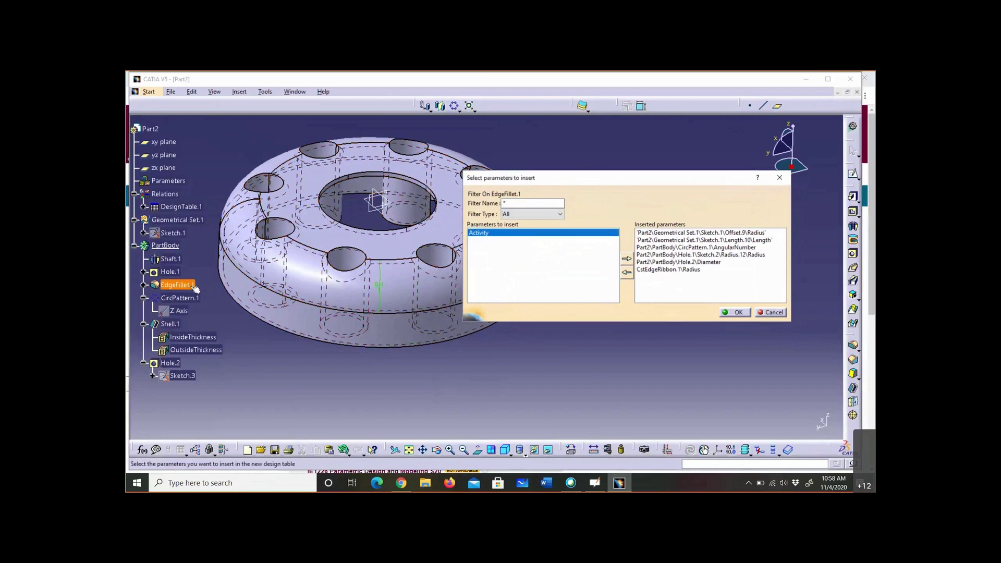
pyautogui.click(624, 259)
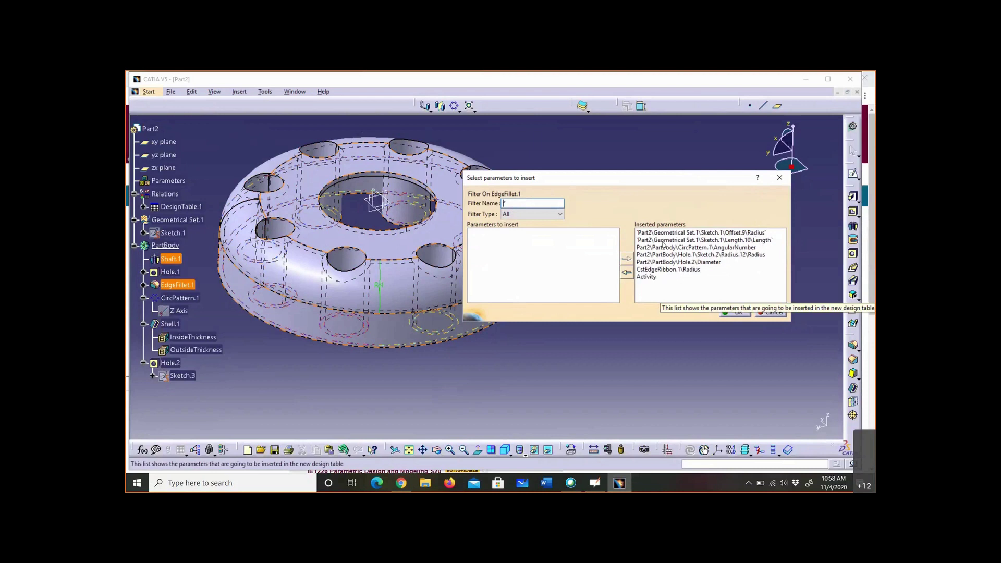
pyautogui.moveTo(669, 183); pyautogui.dragTo(643, 165)
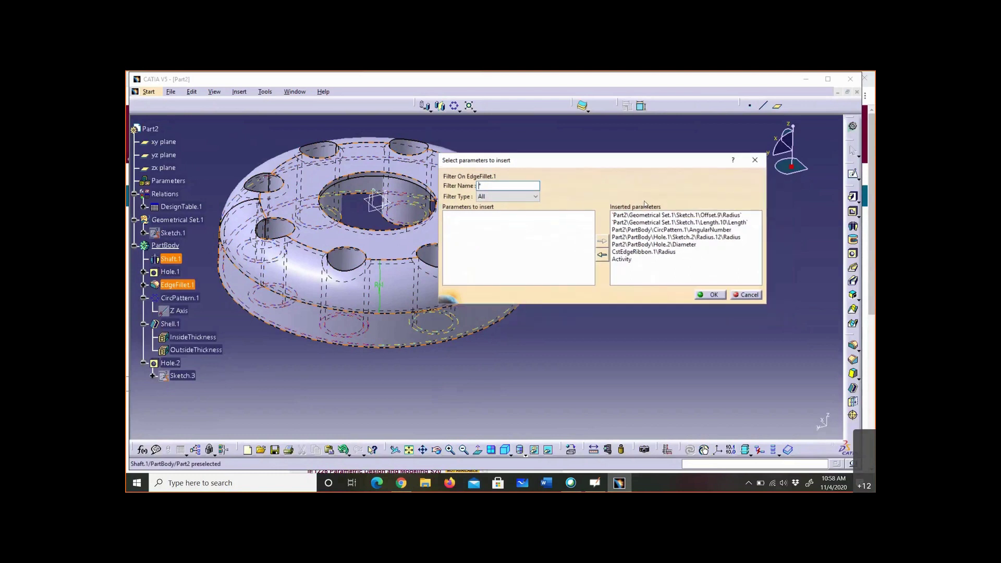
# - Confirm the seven parameters and save the table as Excel workbook DesignTable1.xlsx
pyautogui.click(711, 295)
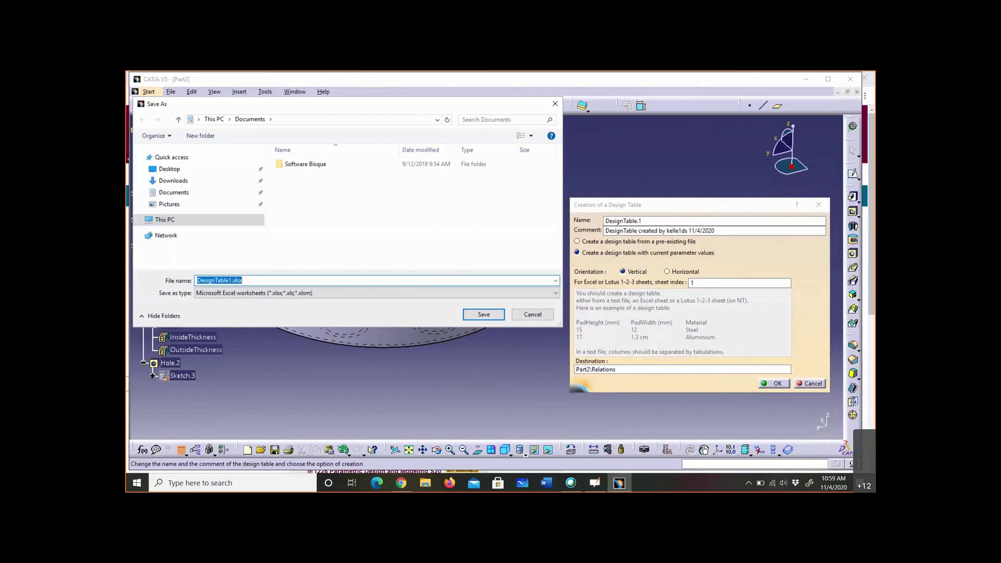
pyautogui.click(365, 293)
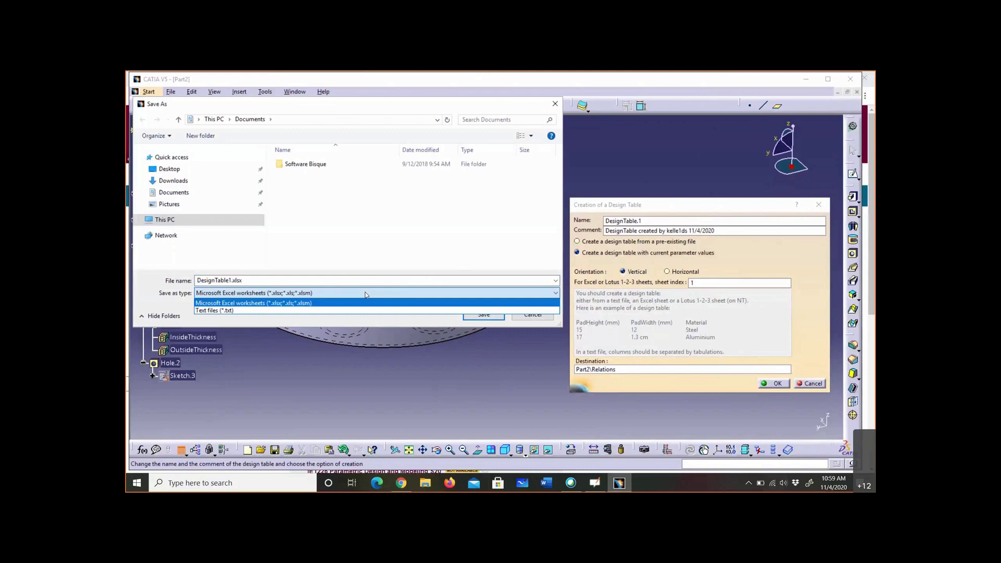
pyautogui.click(337, 289)
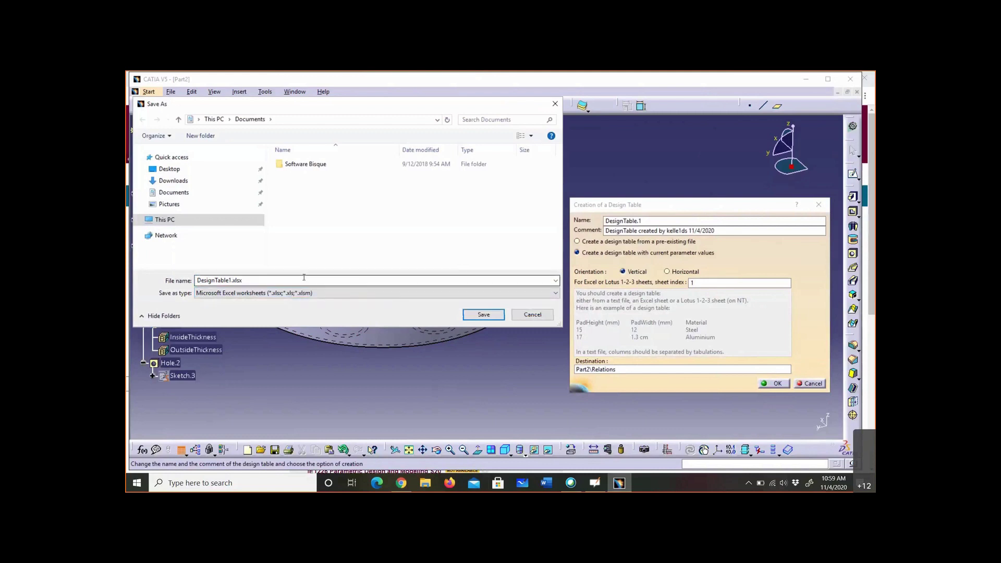
pyautogui.click(484, 315)
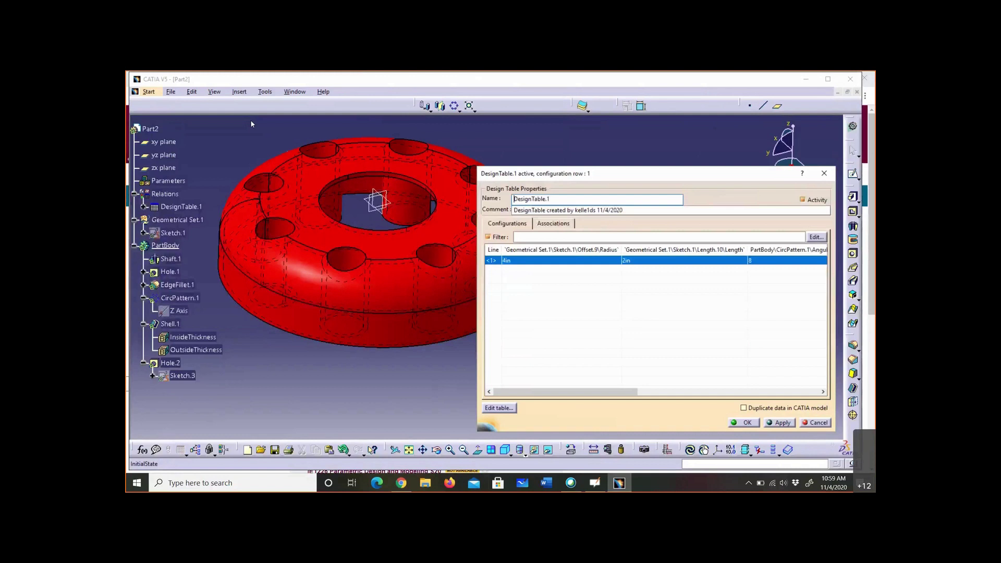
# - Widen the DesignTable.1 window and resize its parameter columns to fit all seven values
pyautogui.moveTo(695, 173); pyautogui.dragTo(520, 140)
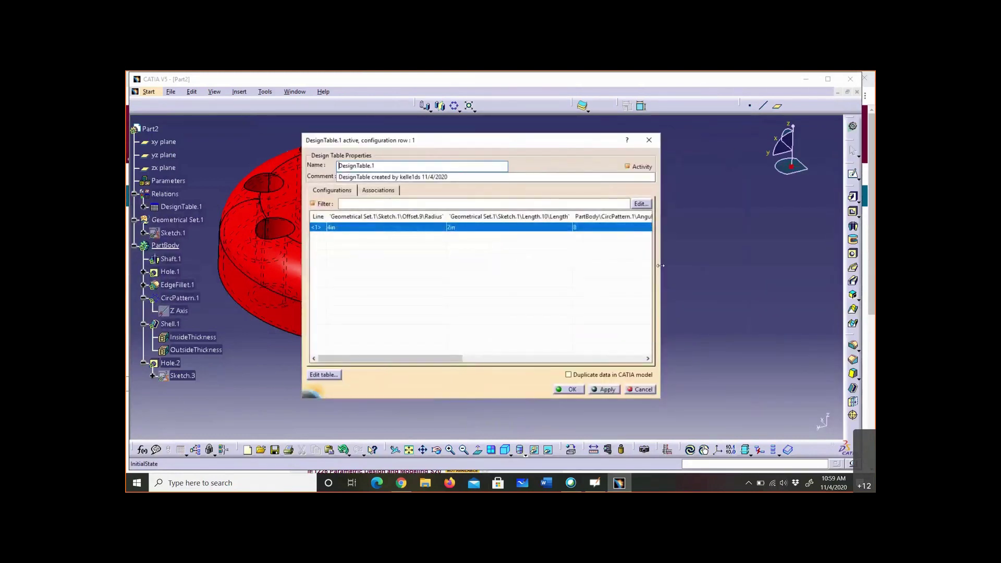
pyautogui.moveTo(661, 265); pyautogui.dragTo(809, 265)
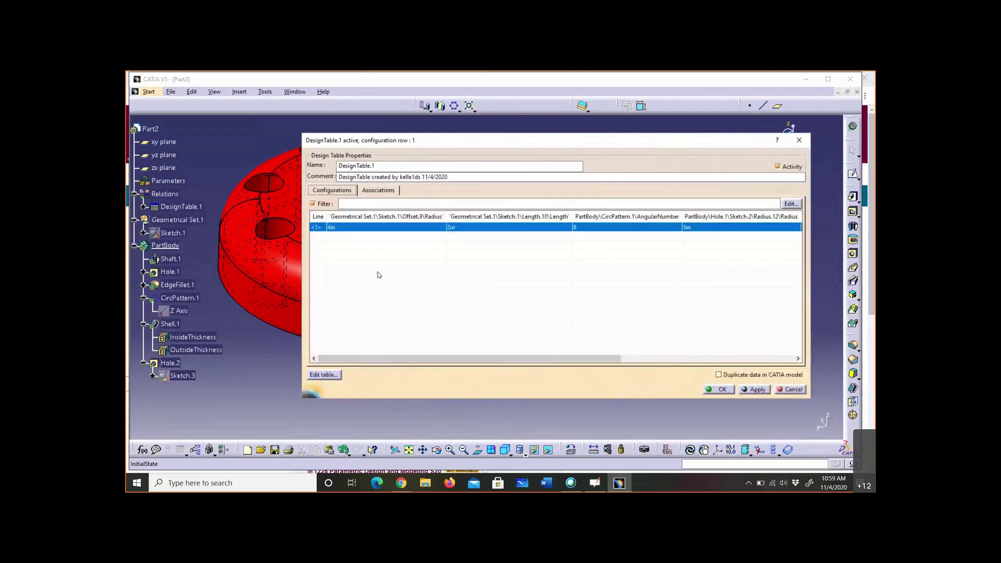
pyautogui.moveTo(302, 261); pyautogui.dragTo(257, 261)
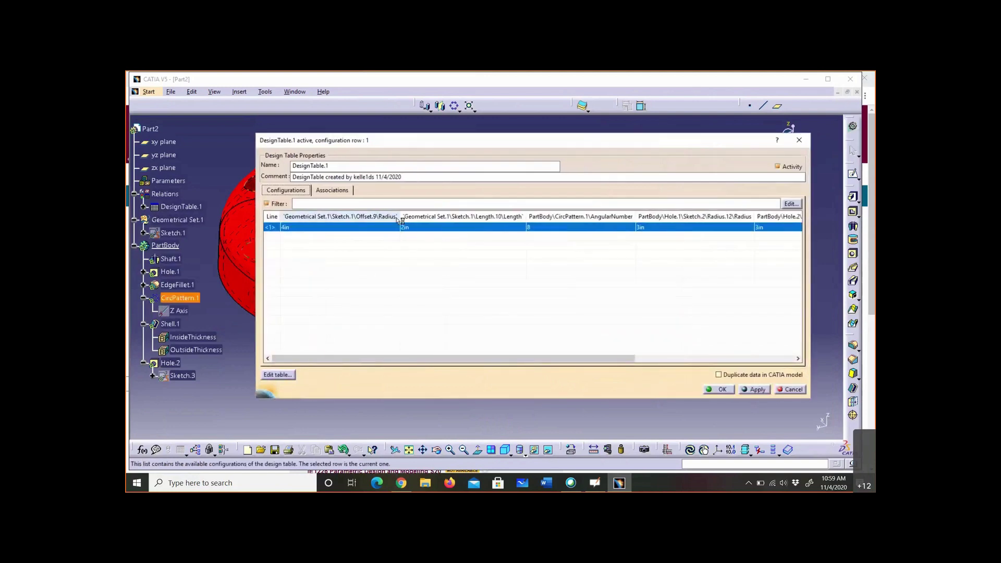
pyautogui.moveTo(398, 218); pyautogui.dragTo(360, 219)
pyautogui.moveTo(484, 217); pyautogui.dragTo(438, 217)
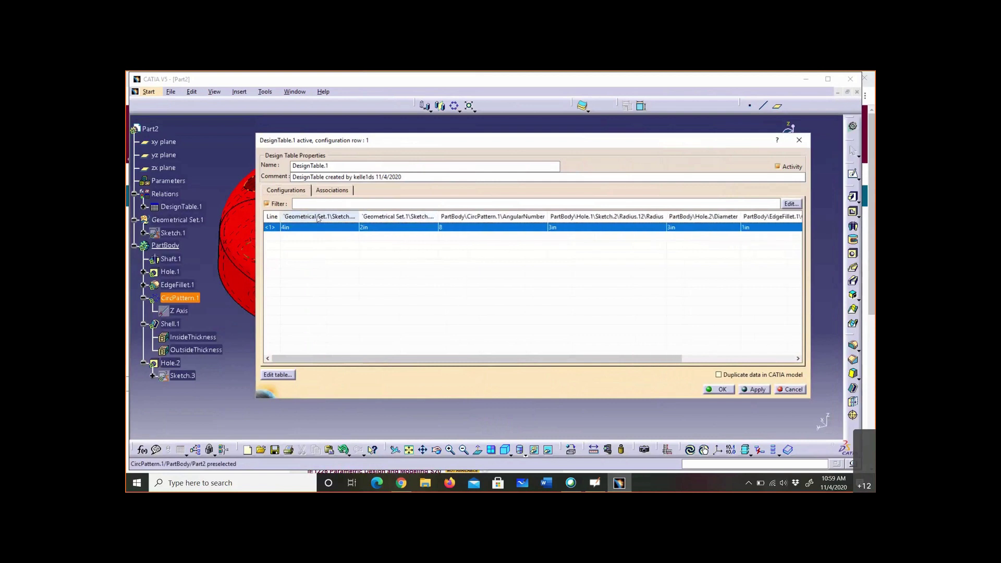
pyautogui.moveTo(359, 216); pyautogui.dragTo(382, 217)
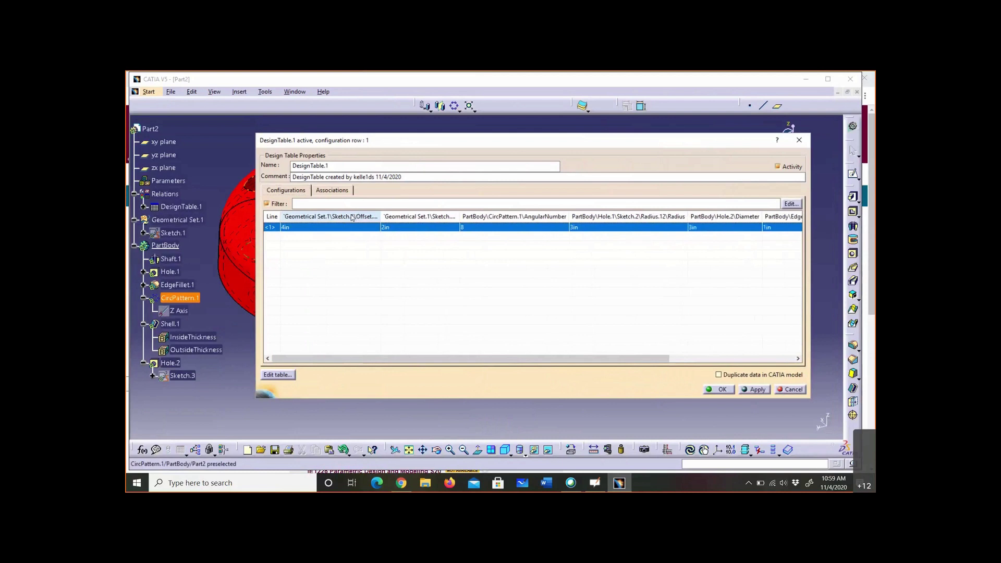
pyautogui.moveTo(459, 216); pyautogui.dragTo(451, 216)
pyautogui.moveTo(381, 217); pyautogui.dragTo(359, 217)
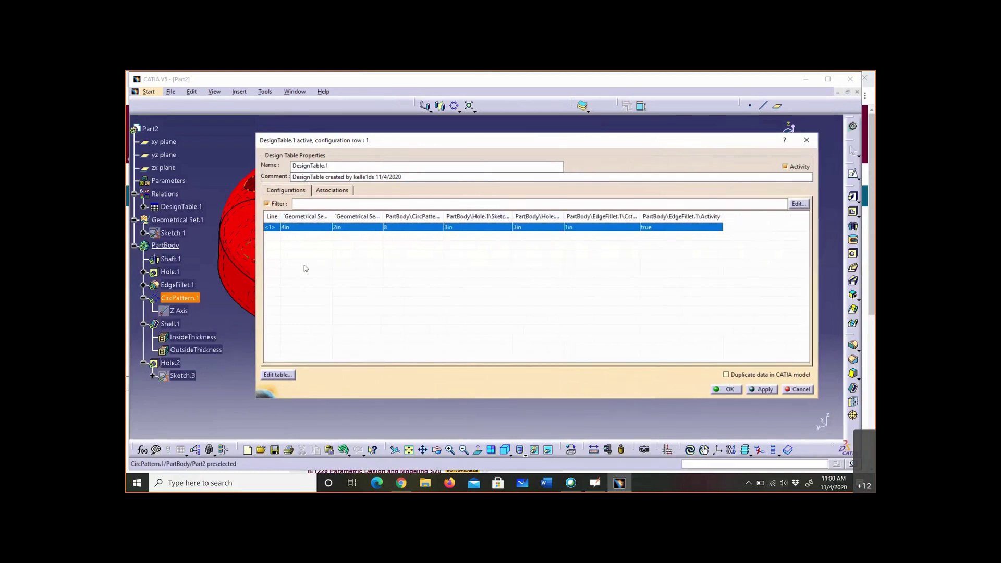
# - Select configuration row 1 and place the table window beside the part
pyautogui.click(305, 229)
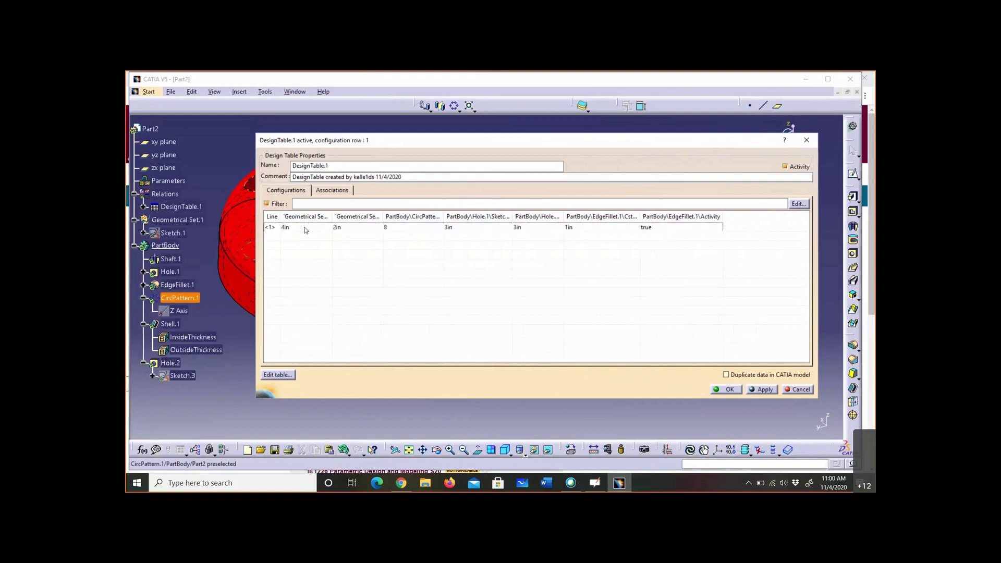
pyautogui.click(305, 229)
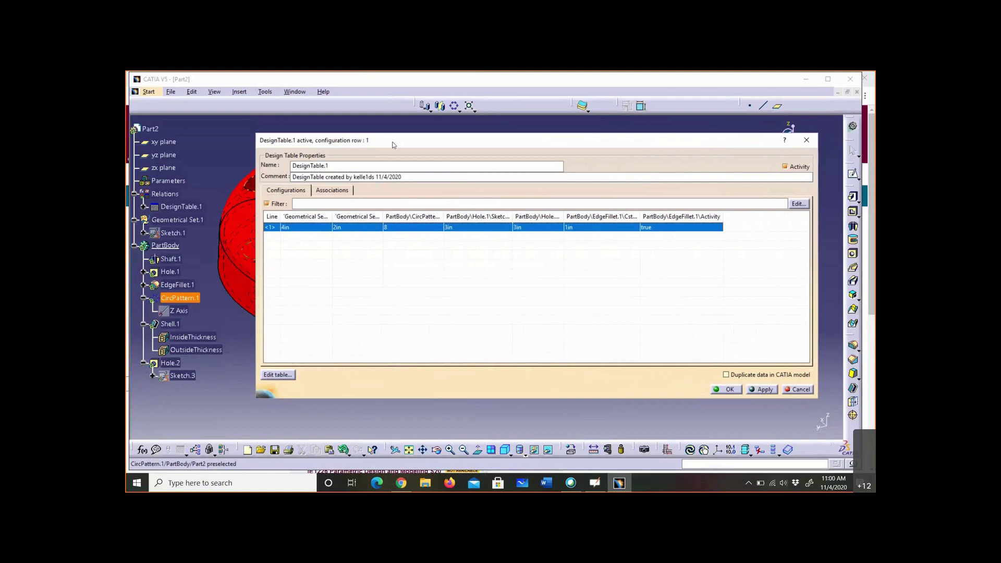
pyautogui.moveTo(392, 145); pyautogui.dragTo(573, 166)
pyautogui.moveTo(536, 214); pyautogui.dragTo(551, 160)
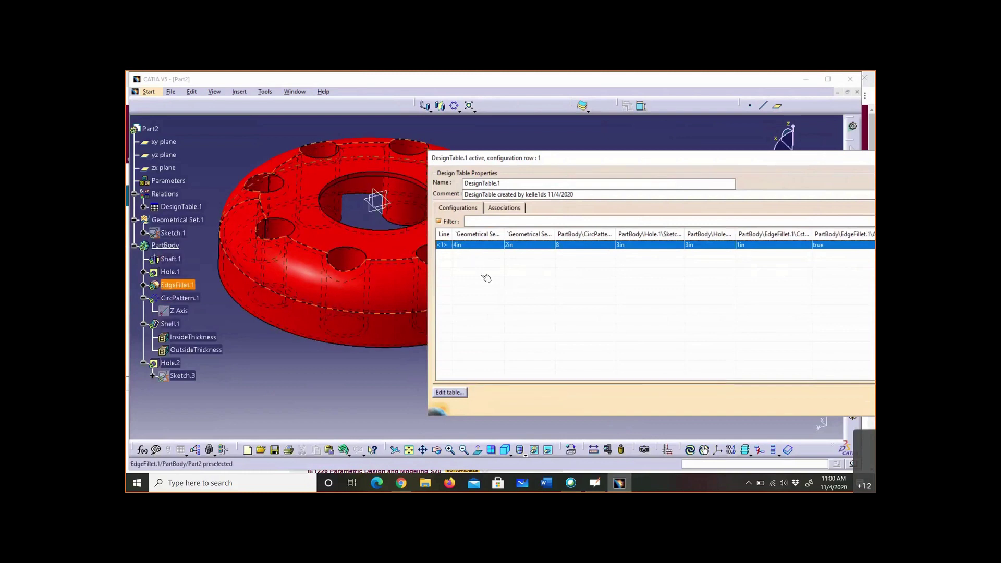
# - Reposition the DesignTable.1 window alongside the flange model
pyautogui.click(280, 255)
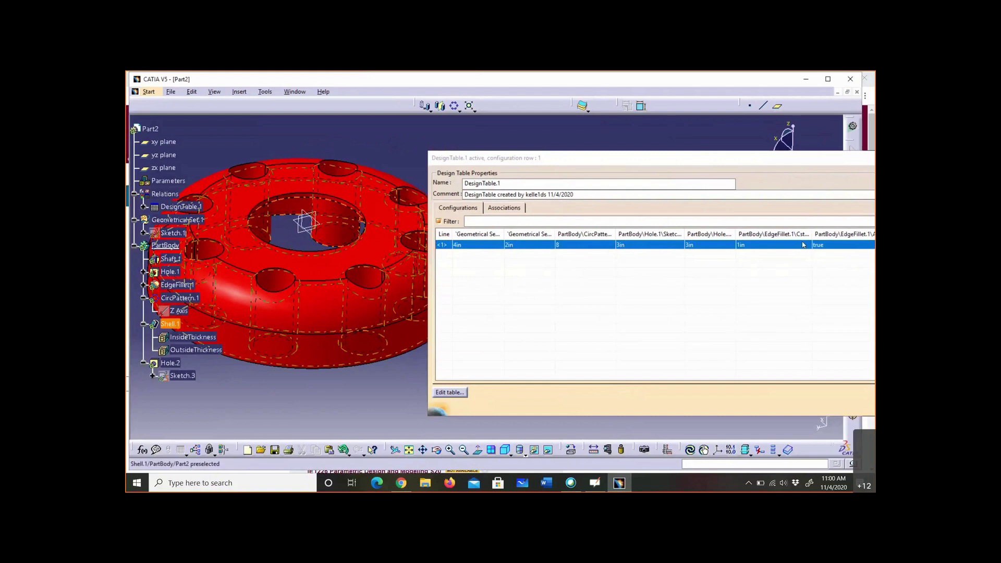
pyautogui.moveTo(797, 165); pyautogui.dragTo(705, 194)
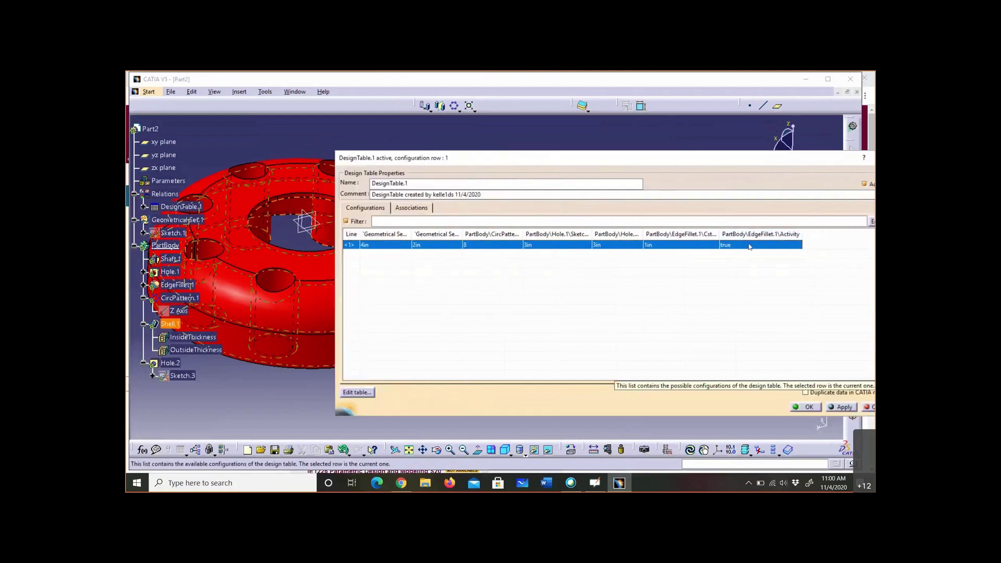
pyautogui.moveTo(644, 162); pyautogui.dragTo(742, 162)
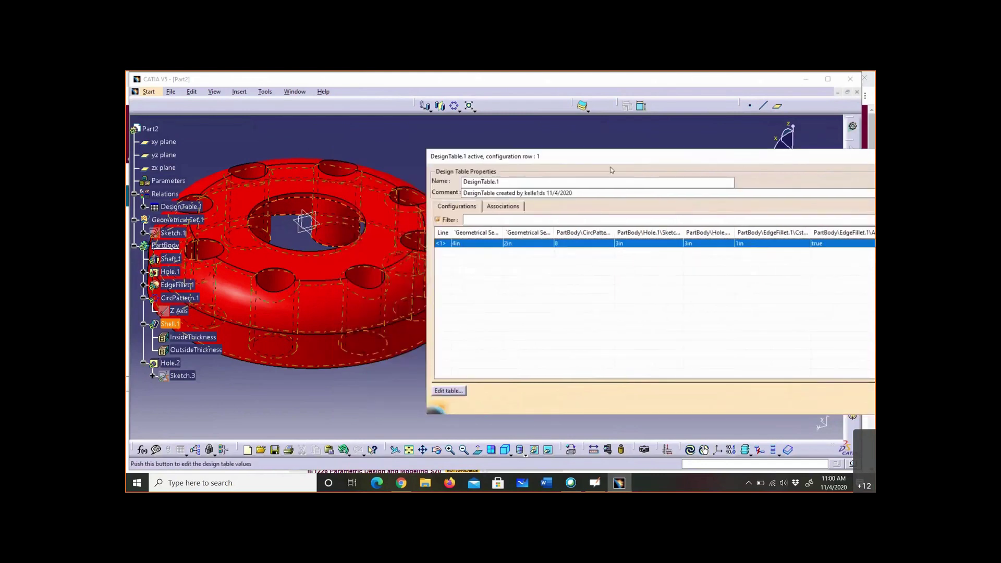
pyautogui.moveTo(610, 161); pyautogui.dragTo(546, 154)
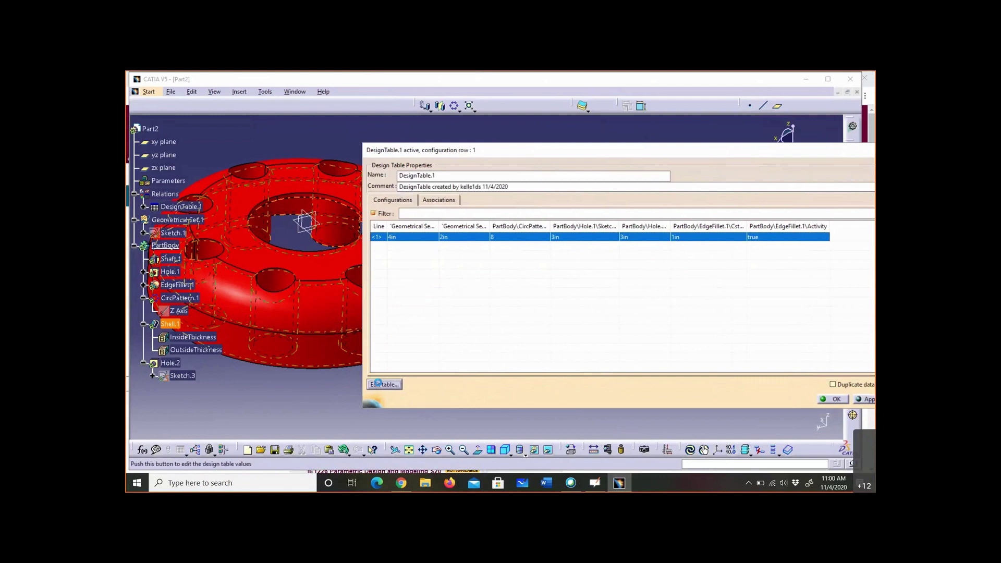
# - Open the design table in Excel and enter 5, 2, 6 into A3:C3
pyautogui.click(378, 385)
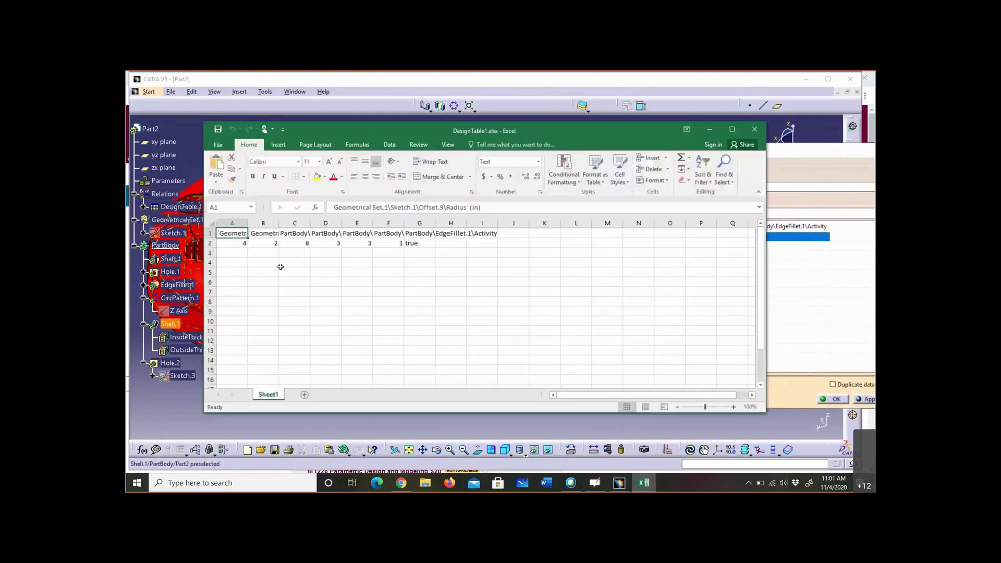
pyautogui.click(241, 253)
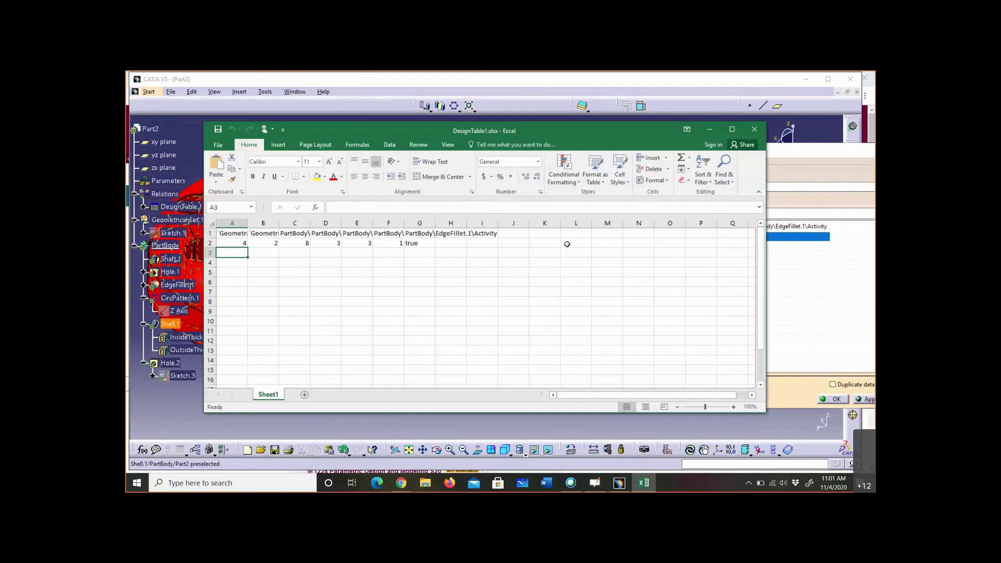
pyautogui.write('5')
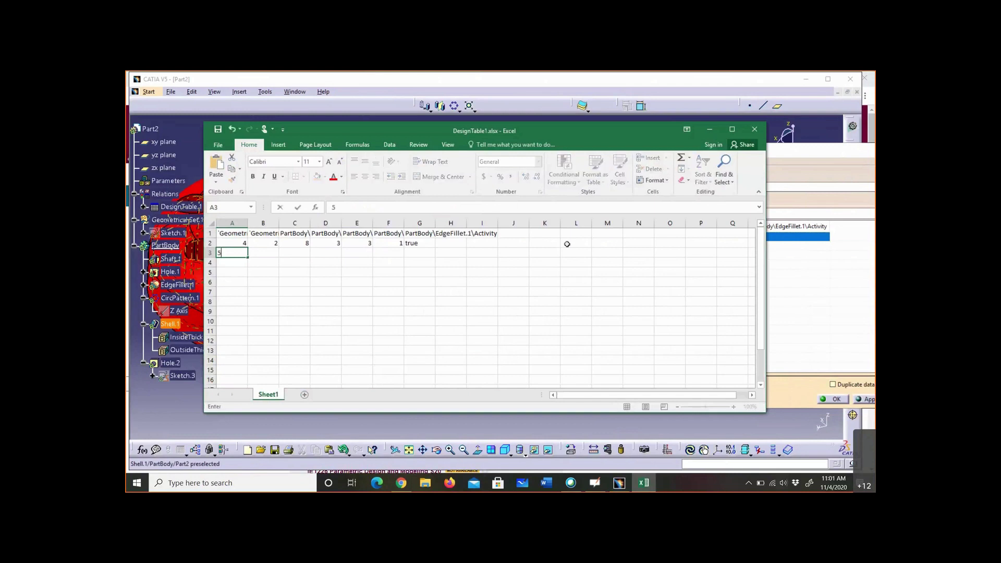
pyautogui.press('Tab')
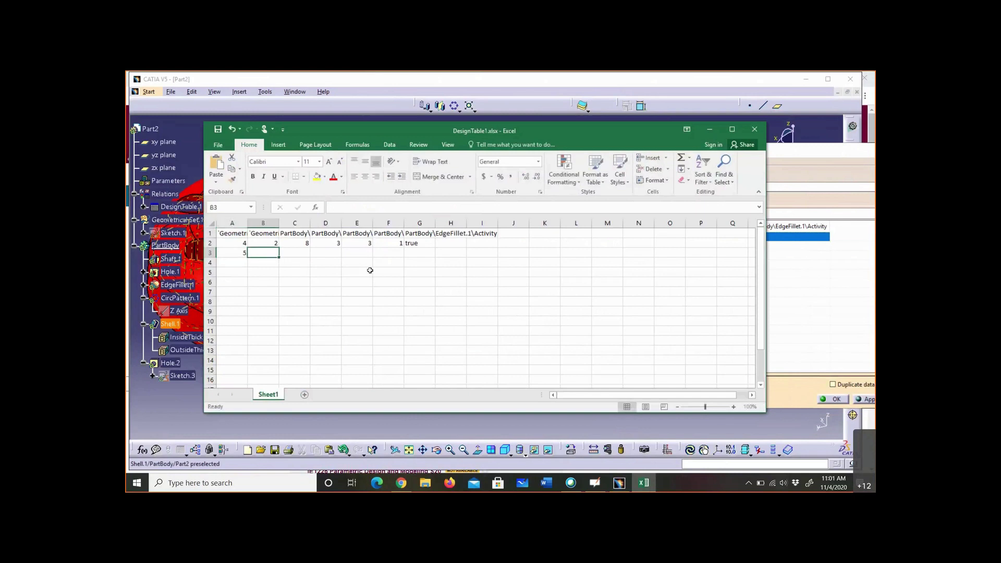
pyautogui.write('2')
pyautogui.press('Tab')
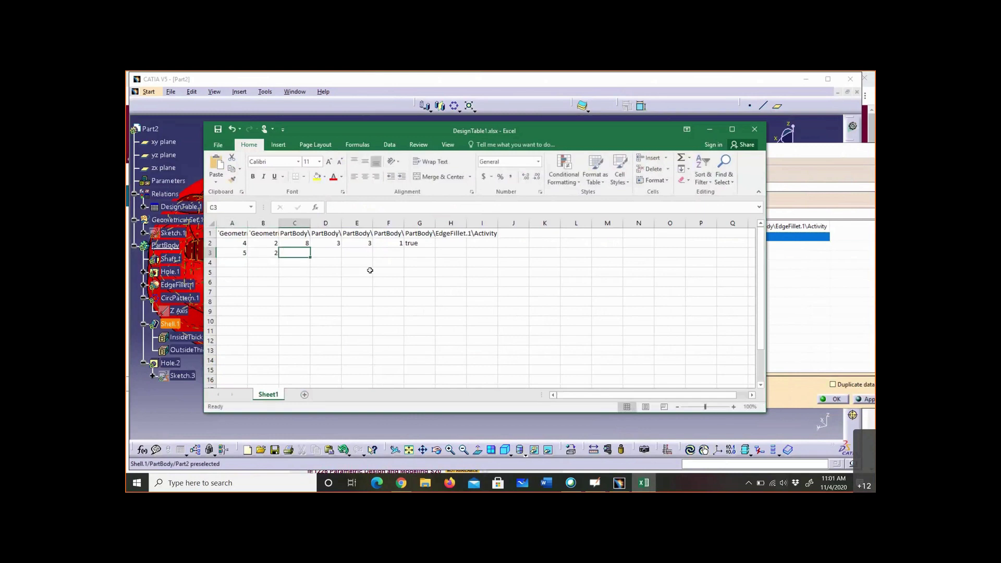
pyautogui.write('6')
pyautogui.press('Tab')
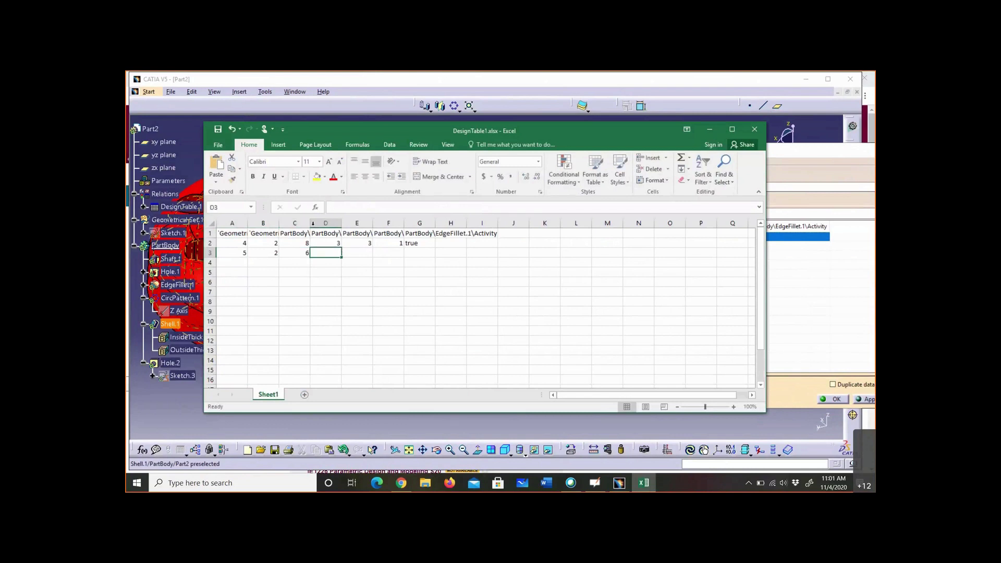
# - Widen column D to read its header and enter 3 in D3
pyautogui.moveTo(311, 224); pyautogui.dragTo(480, 223)
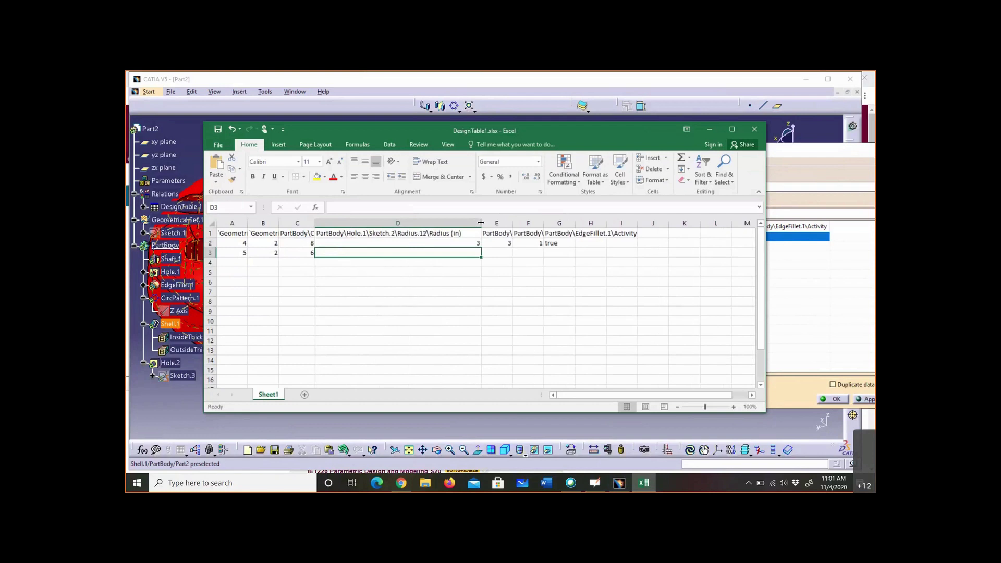
pyautogui.click(376, 222)
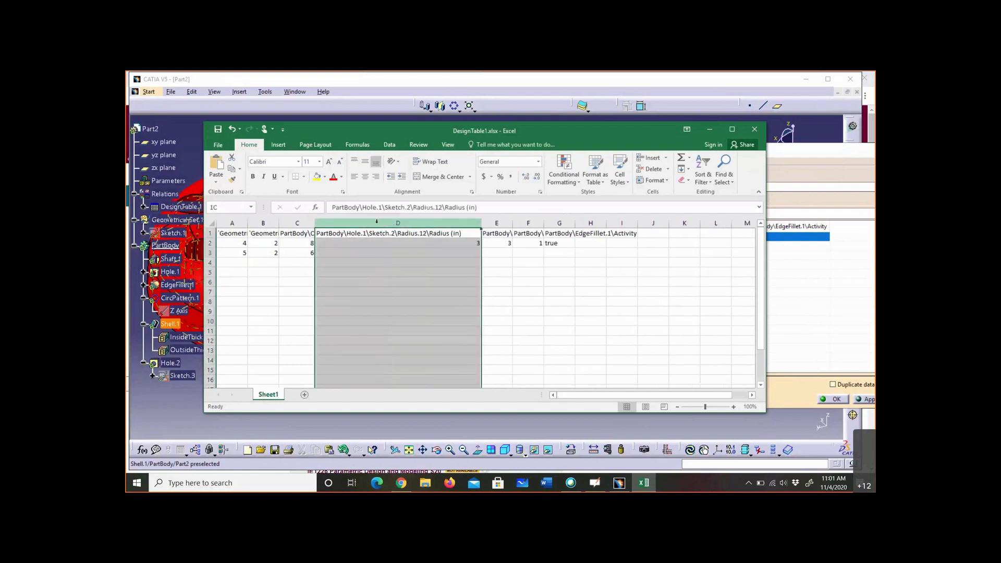
pyautogui.click(496, 252)
pyautogui.moveTo(481, 223); pyautogui.dragTo(360, 225)
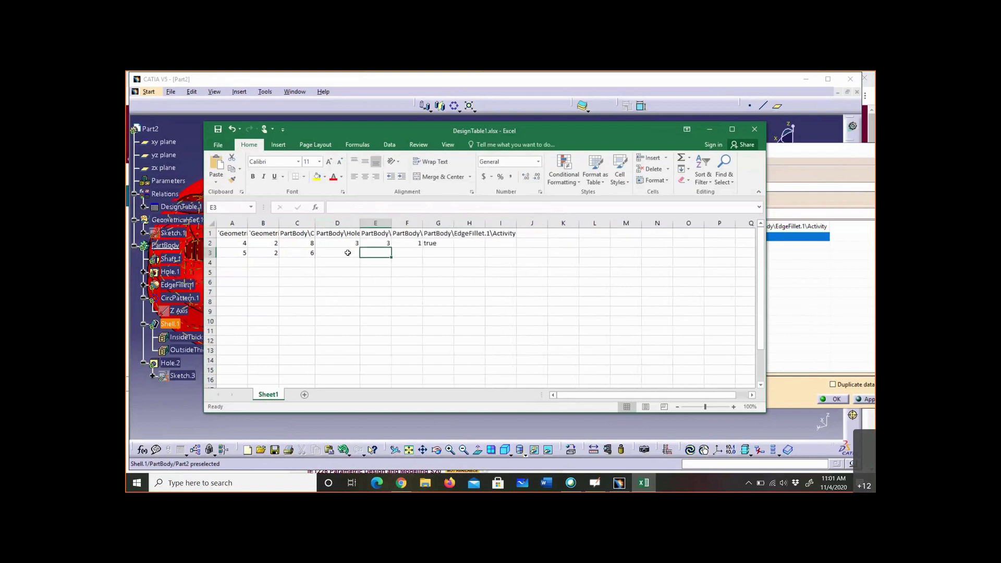
pyautogui.click(347, 252)
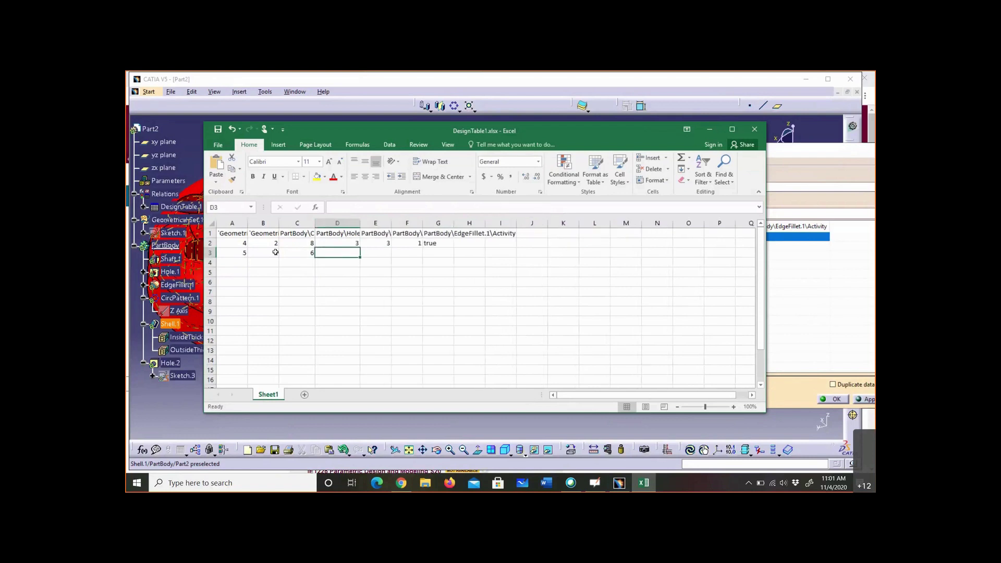
pyautogui.click(239, 252)
pyautogui.click(351, 255)
pyautogui.write('3')
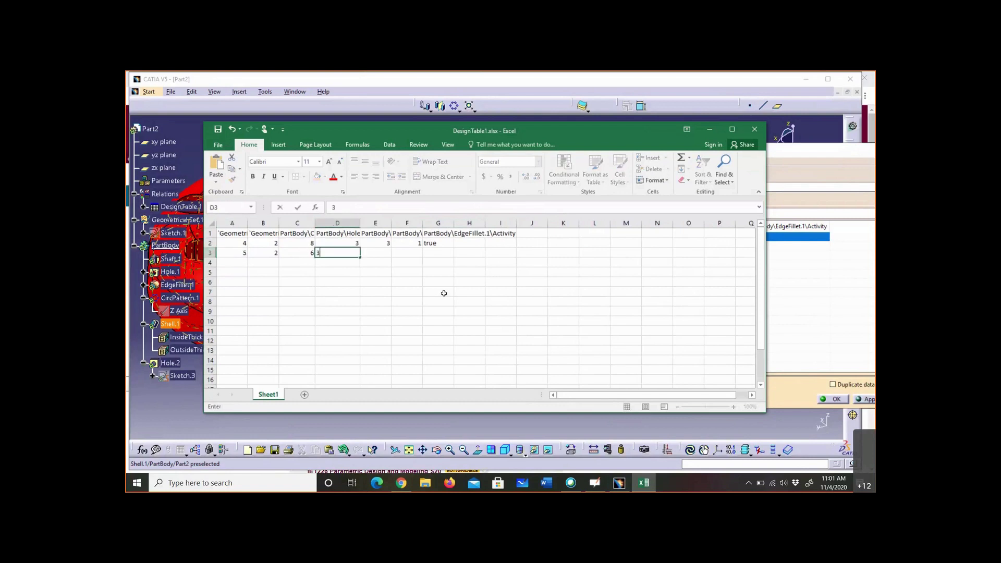
pyautogui.click(382, 253)
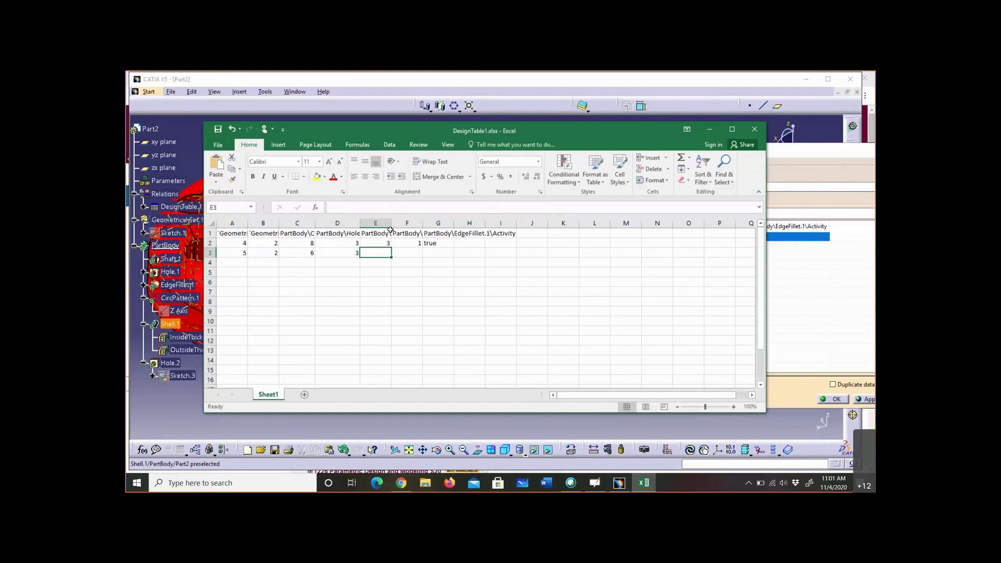
# - Fill E3:G3 with 2, 1 and true to complete configuration 2
pyautogui.moveTo(391, 222); pyautogui.dragTo(415, 231)
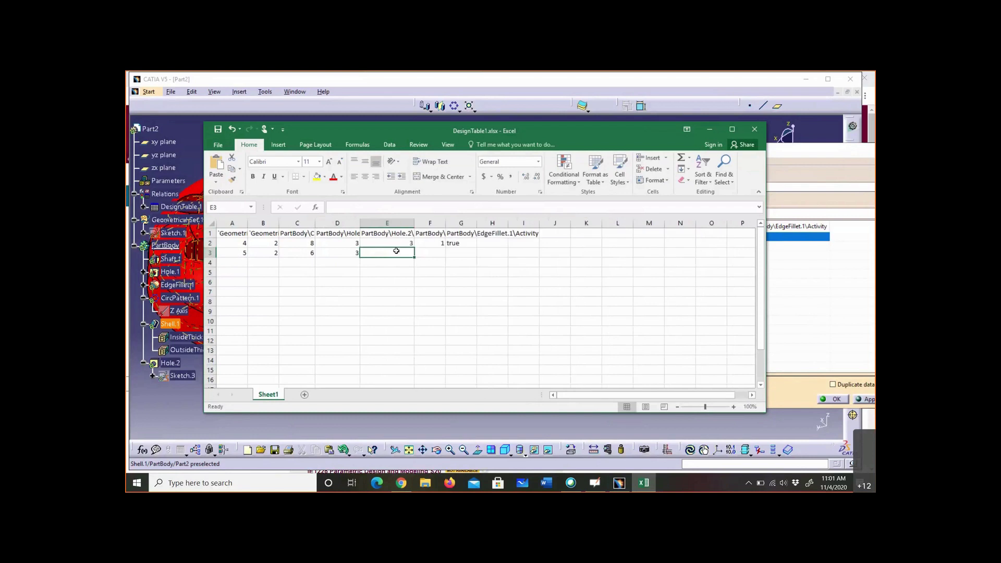
pyautogui.write('2')
pyautogui.press('Tab')
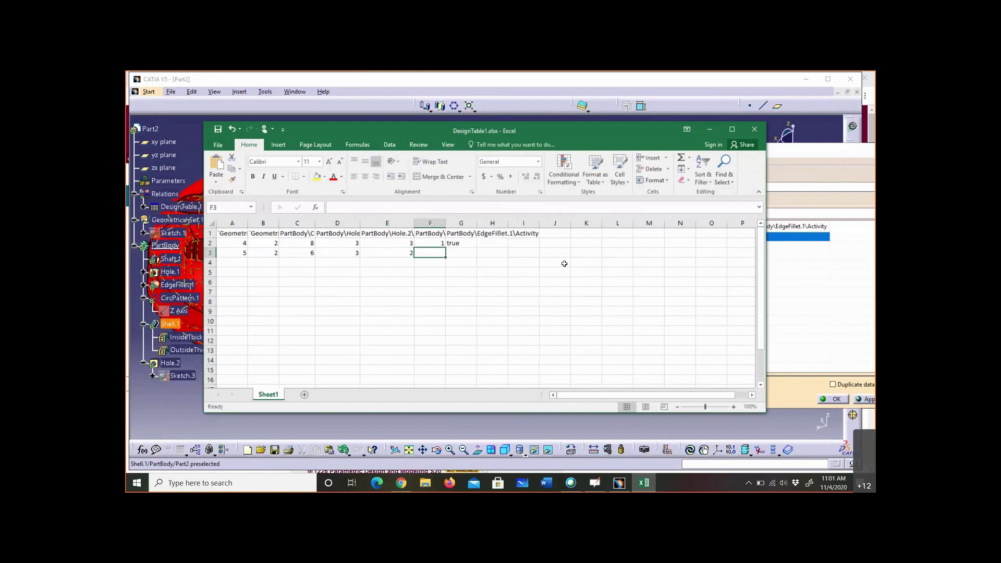
pyautogui.write('1')
pyautogui.press('Tab')
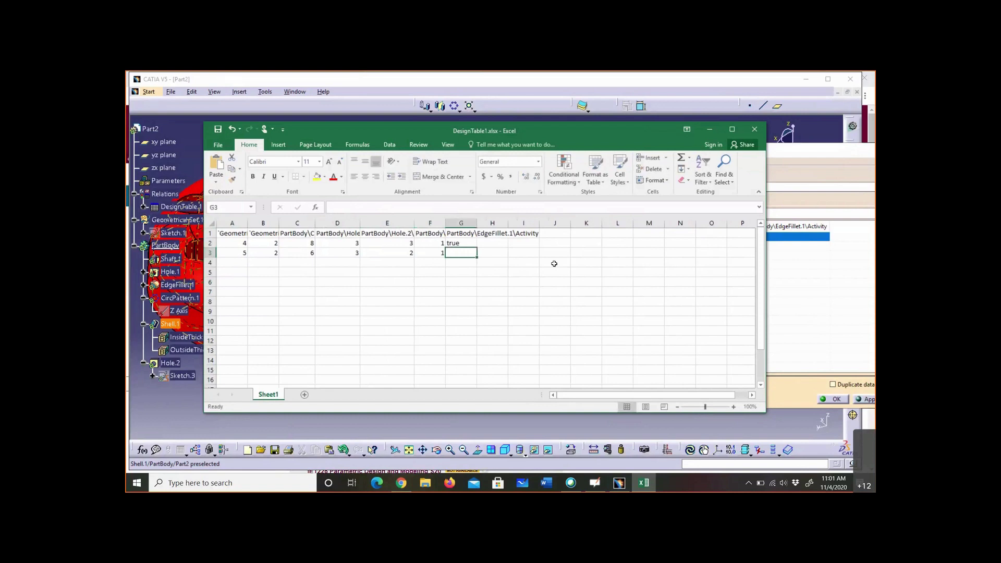
pyautogui.write('ture')
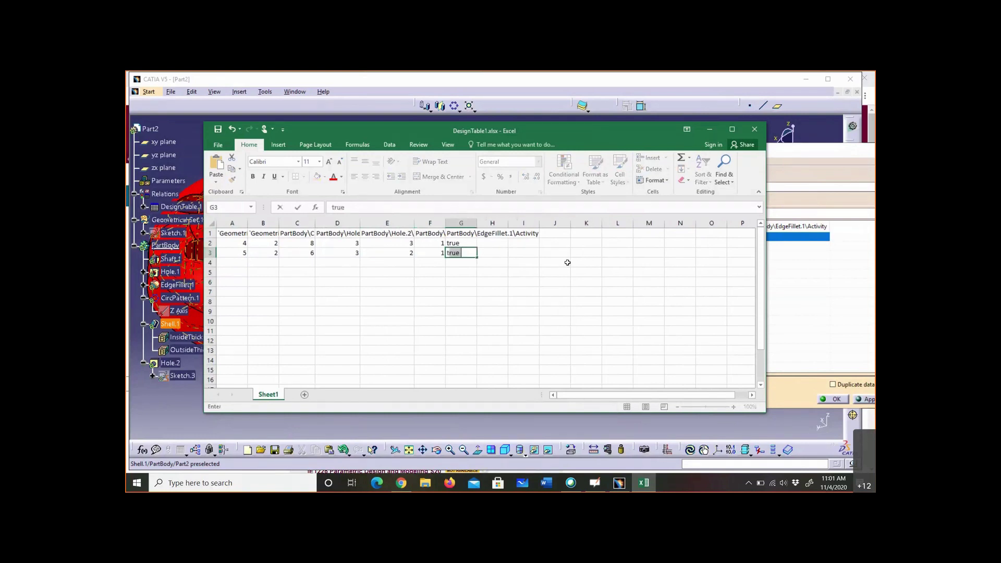
pyautogui.press('BackSpace')
pyautogui.press('BackSpace')
pyautogui.press('BackSpace')
pyautogui.write('rue')
pyautogui.click(244, 262)
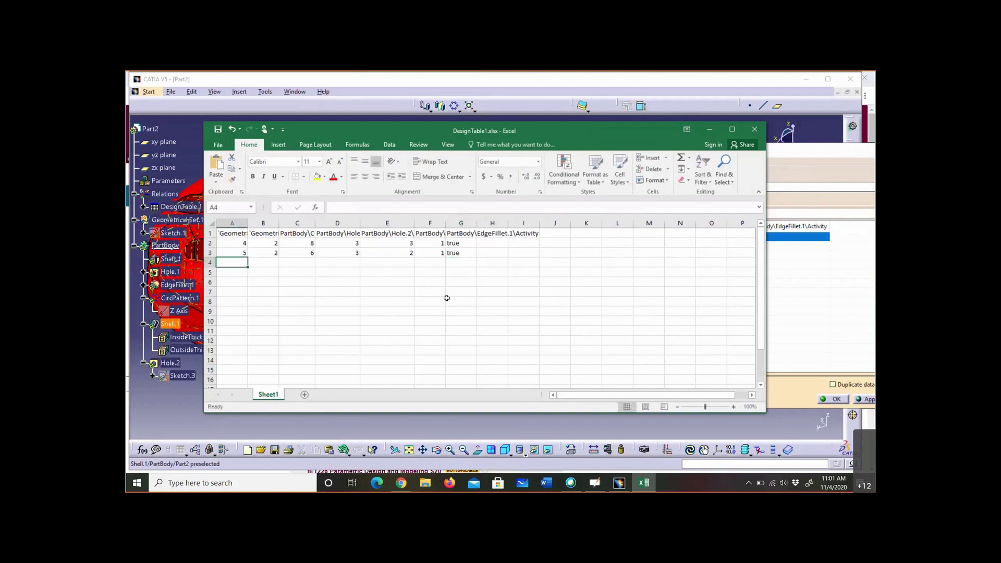
# - Start configuration 3 with 6, 3, 10 in A4:C4
pyautogui.write('6')
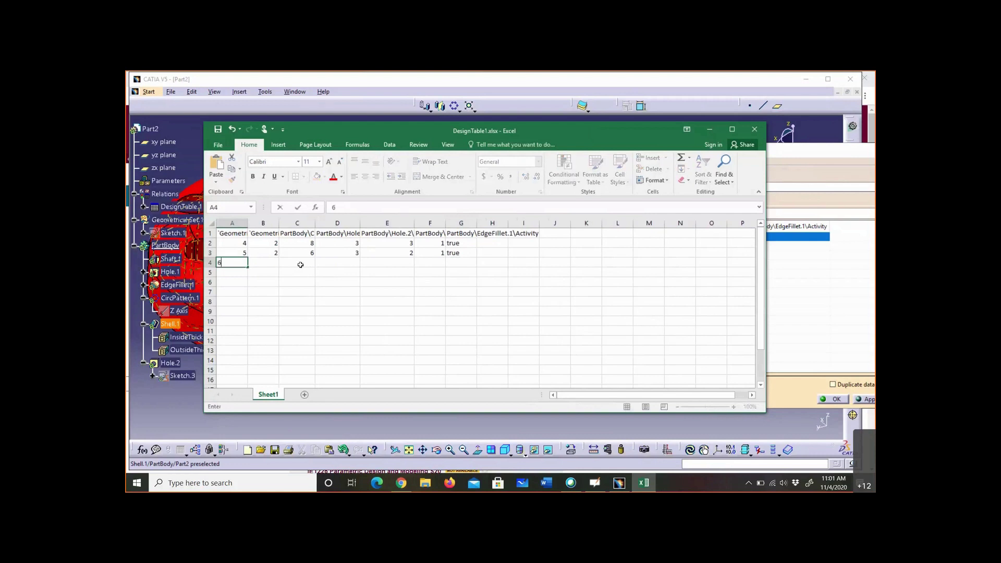
pyautogui.press('Tab')
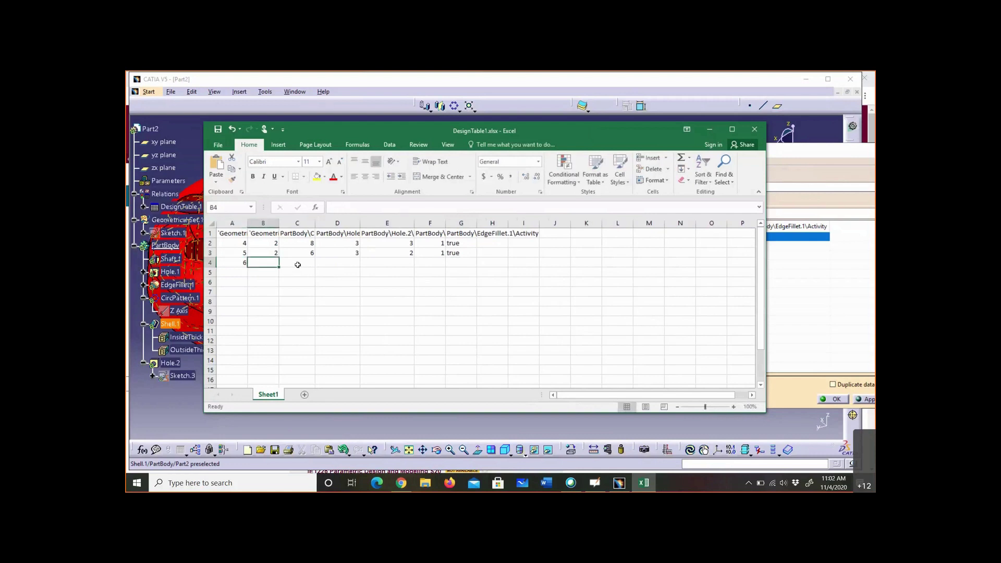
pyautogui.click(240, 263)
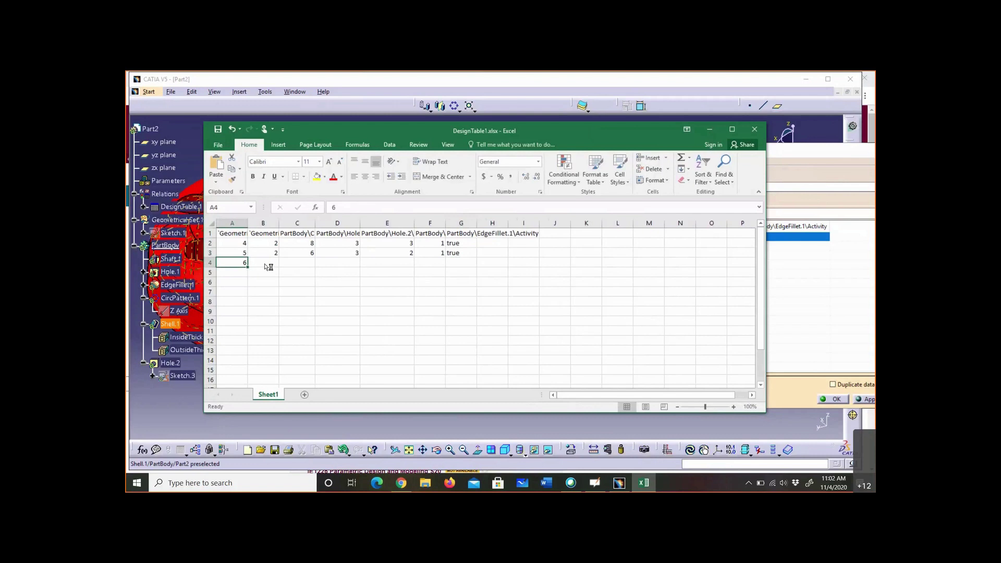
pyautogui.click(265, 263)
pyautogui.write('3')
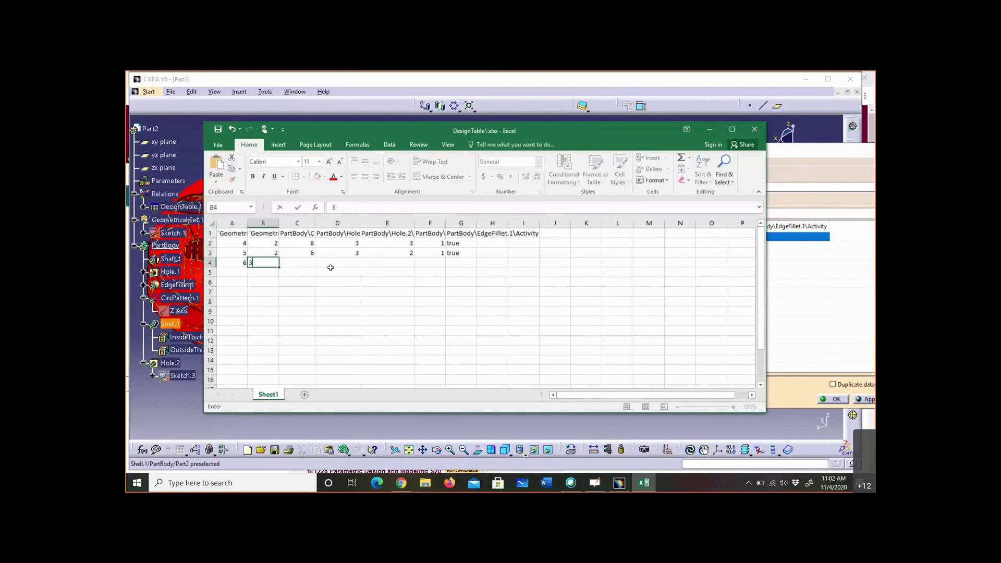
pyautogui.press('Tab')
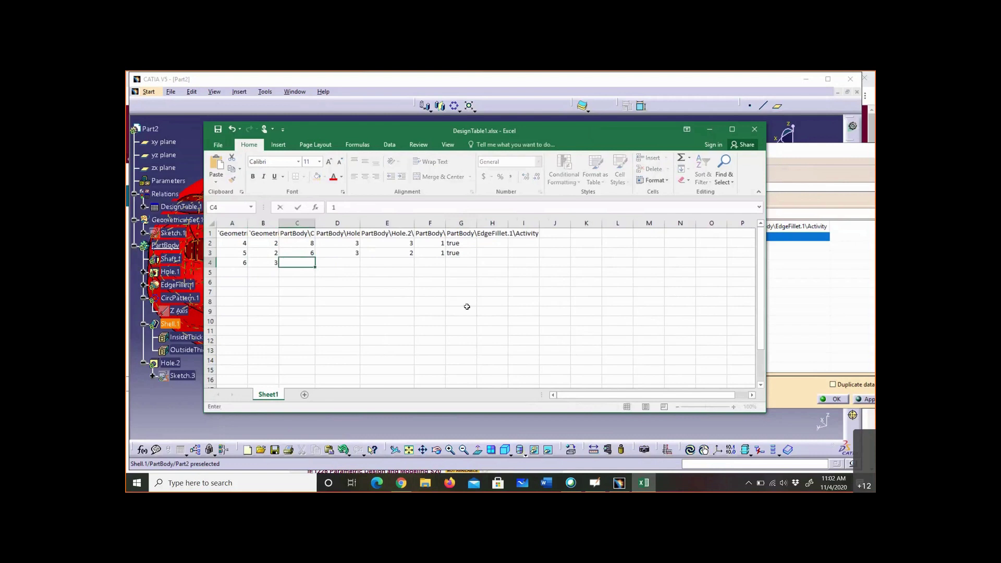
pyautogui.write('10')
pyautogui.press('Tab')
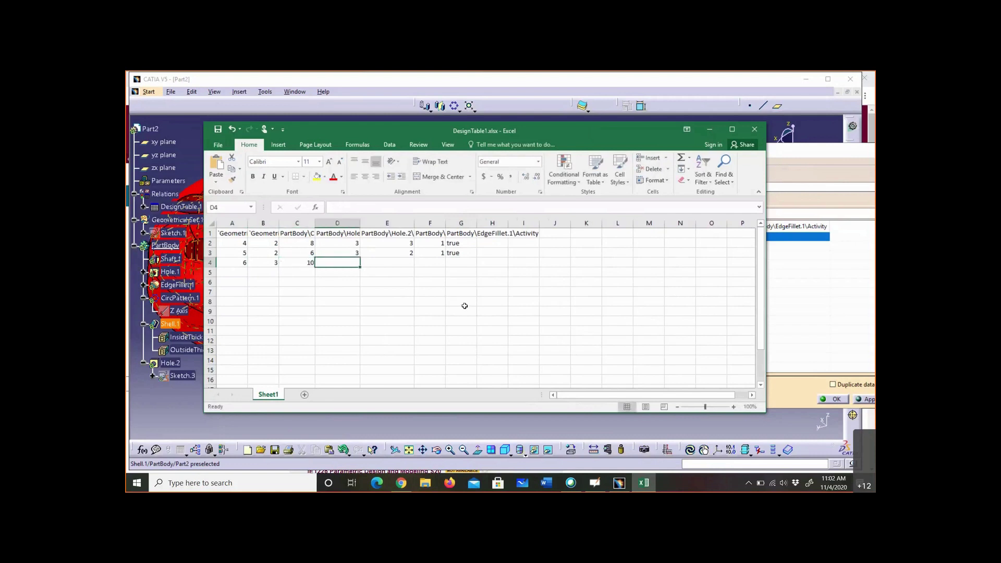
# - Enter 4, 3, 1, FALSE in D4:G4 and save the workbook
pyautogui.moveTo(387, 243); pyautogui.dragTo(387, 233)
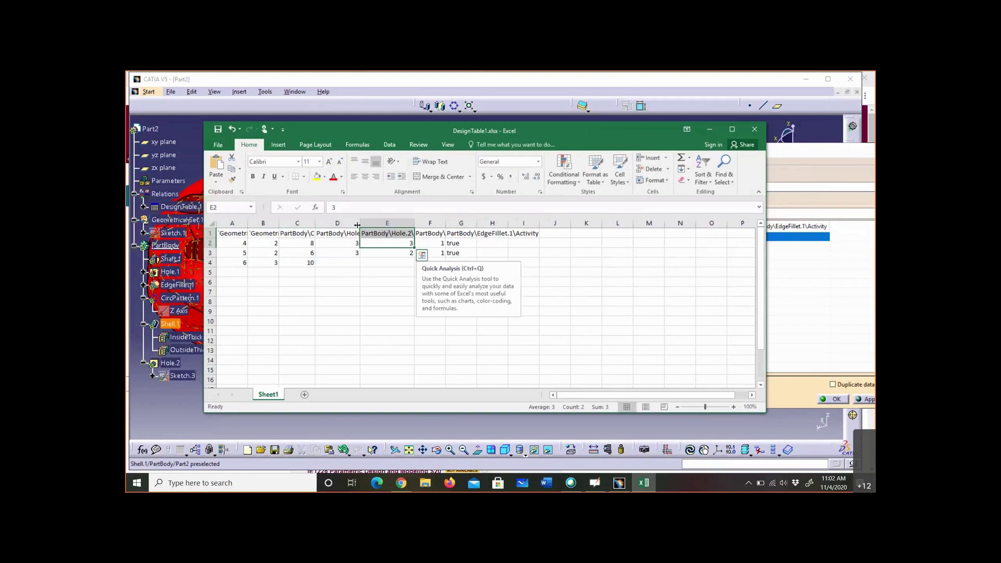
pyautogui.click(348, 262)
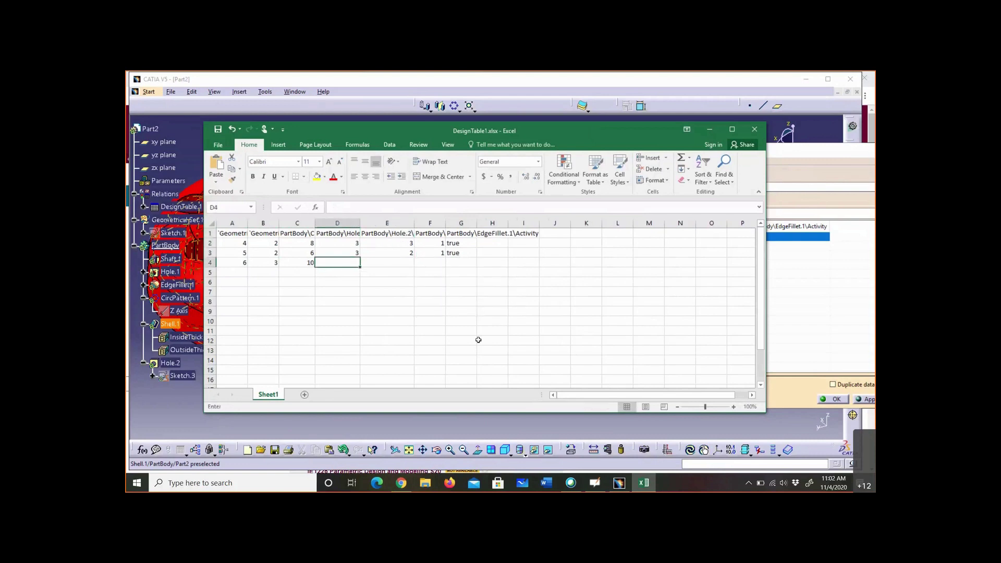
pyautogui.write('4')
pyautogui.press('Tab')
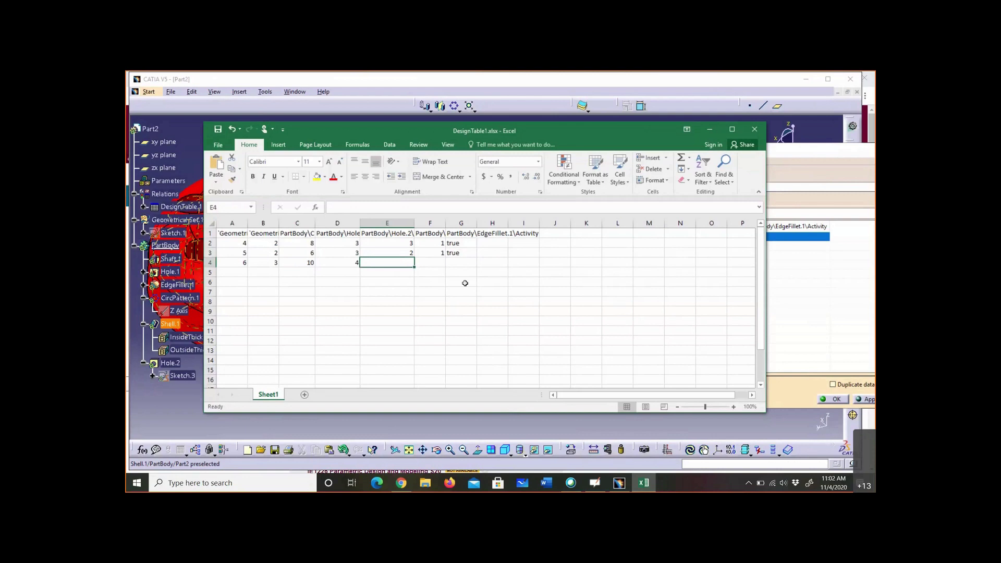
pyautogui.write('3')
pyautogui.press('Tab')
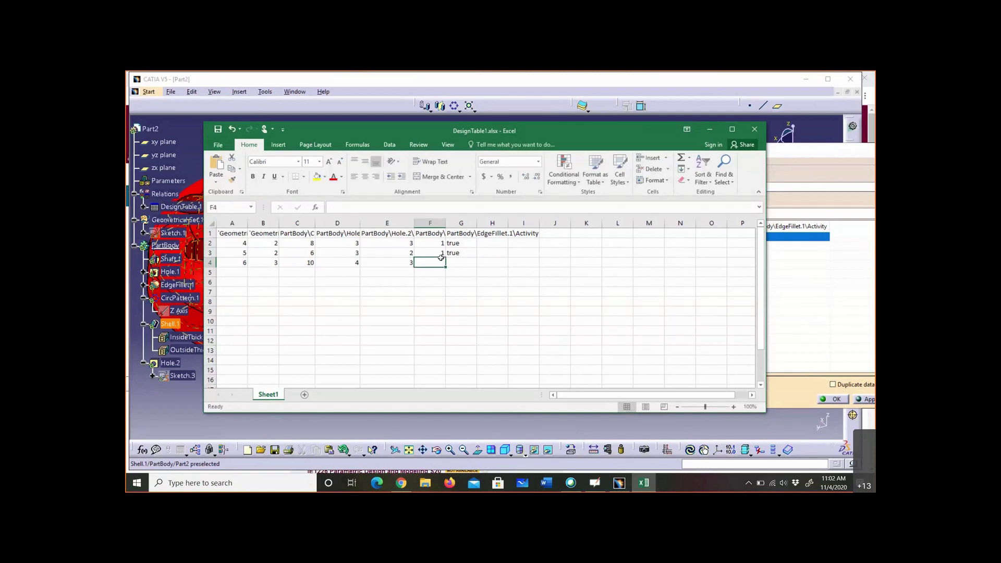
pyautogui.write('1')
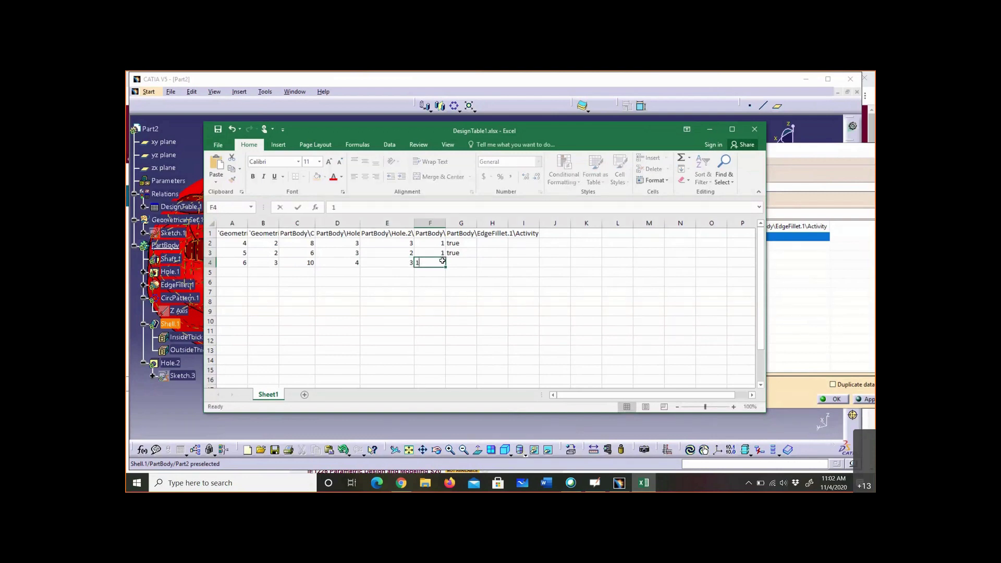
pyautogui.press('Tab')
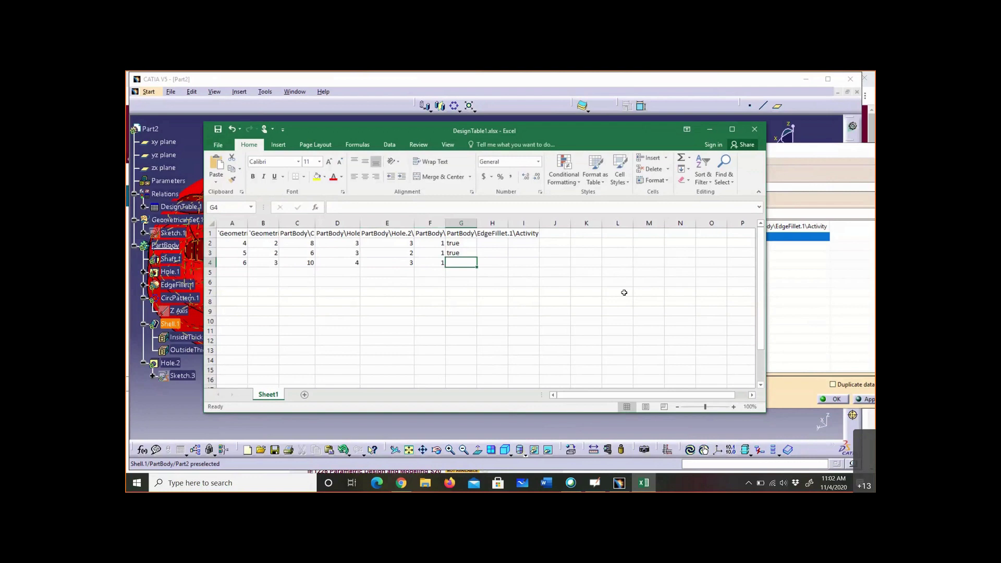
pyautogui.write('false')
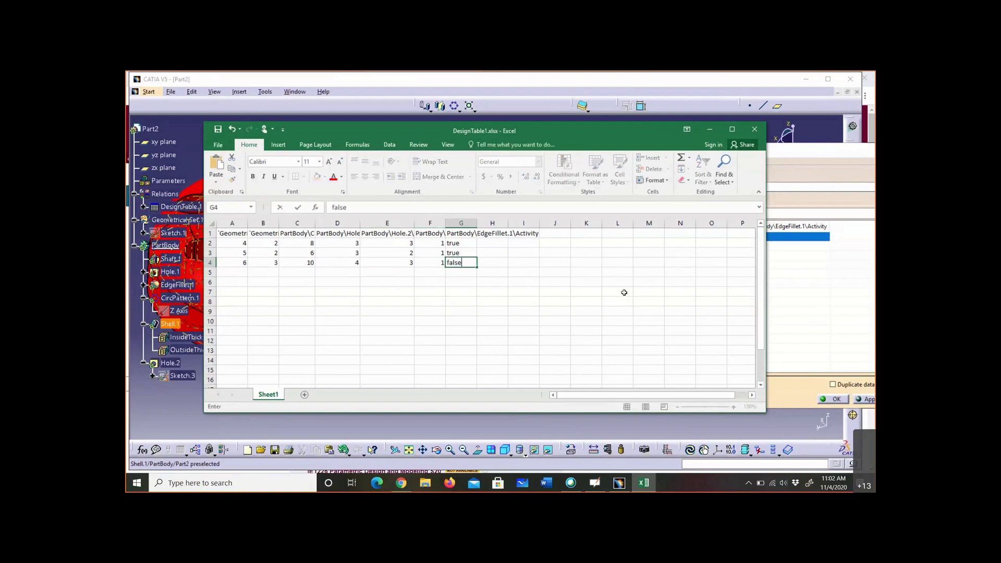
pyautogui.click(598, 298)
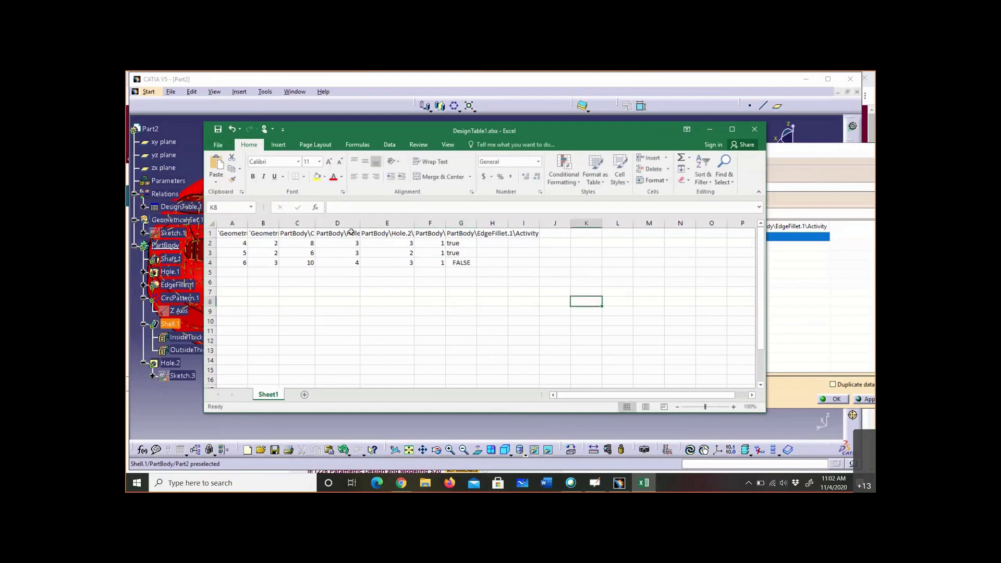
pyautogui.click(219, 130)
# - Close Excel and dismiss the design table synchronization report
pyautogui.moveTo(590, 136); pyautogui.dragTo(521, 146)
pyautogui.click(685, 140)
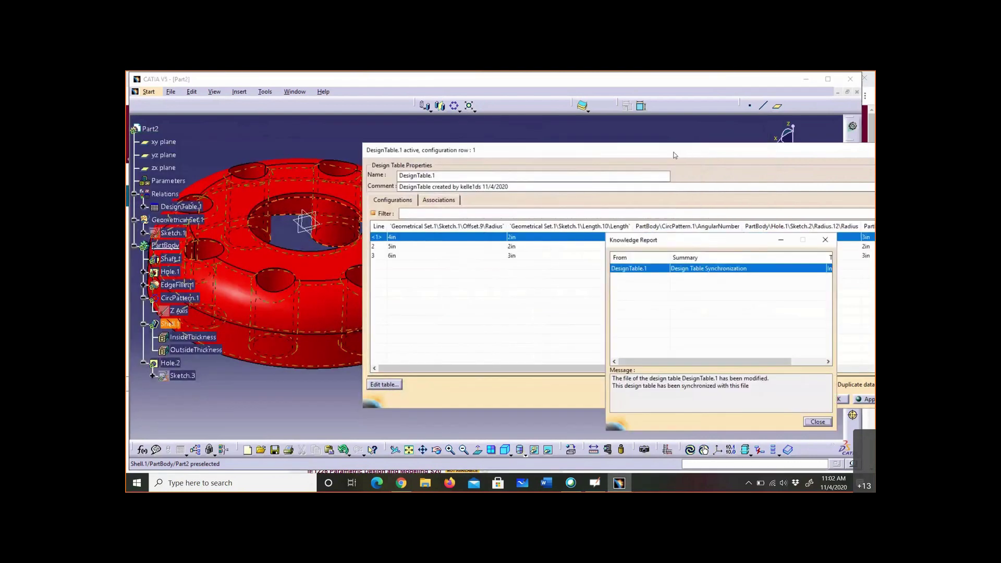
pyautogui.moveTo(678, 239); pyautogui.dragTo(495, 181)
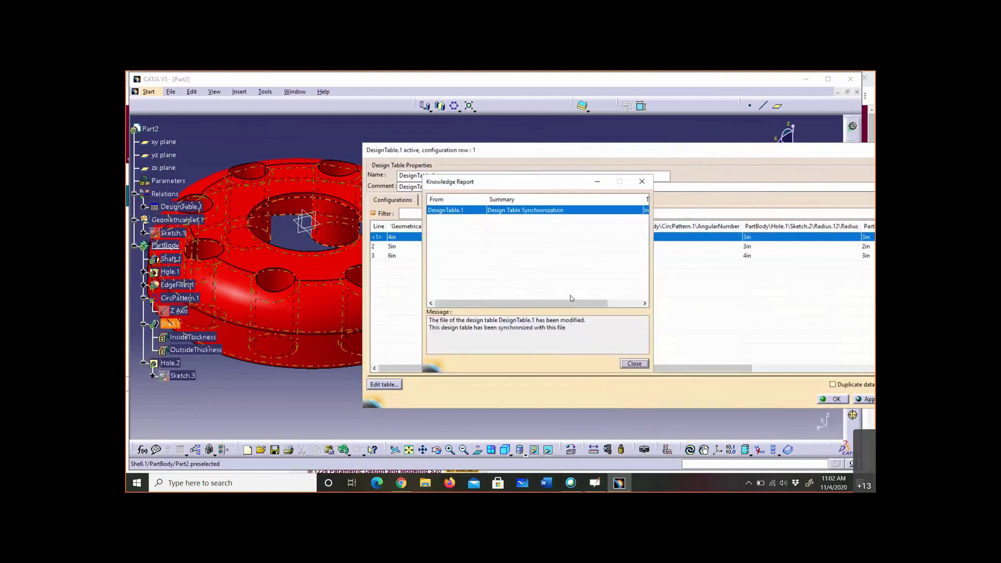
pyautogui.click(635, 364)
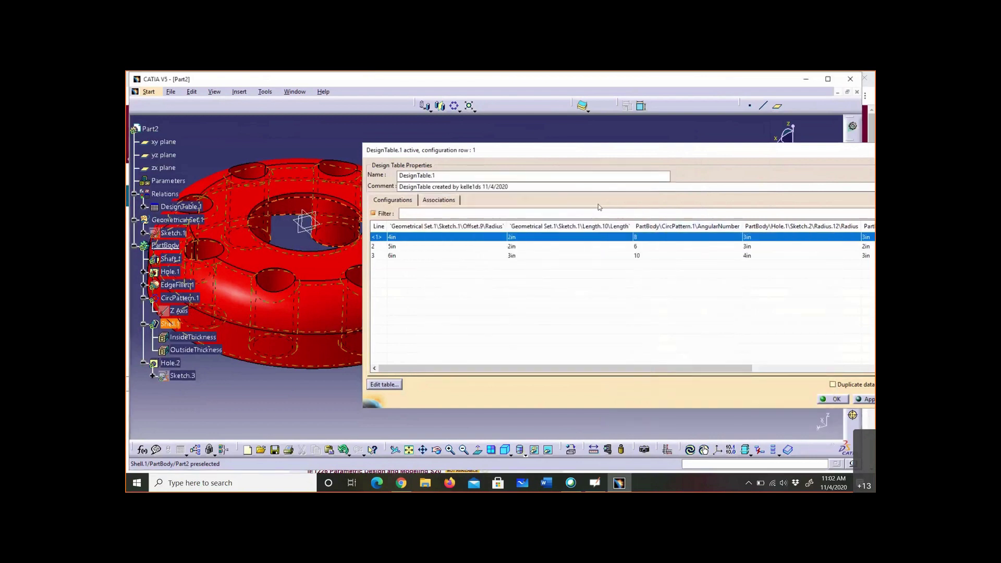
# - Apply configuration row 2 (5in, 2in, 6) to rebuild the flange
pyautogui.moveTo(597, 151); pyautogui.dragTo(502, 147)
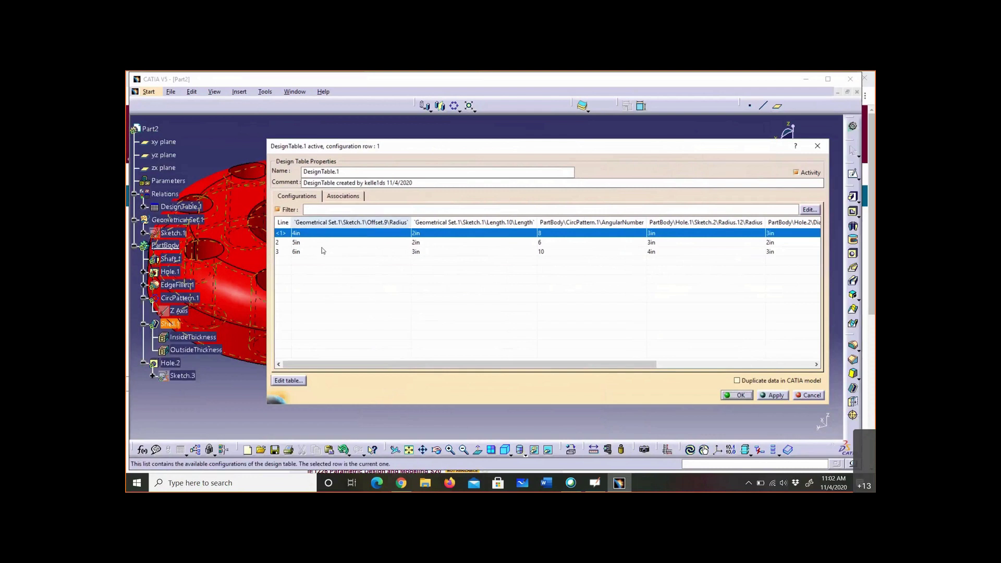
pyautogui.moveTo(400, 148); pyautogui.dragTo(526, 147)
pyautogui.click(439, 243)
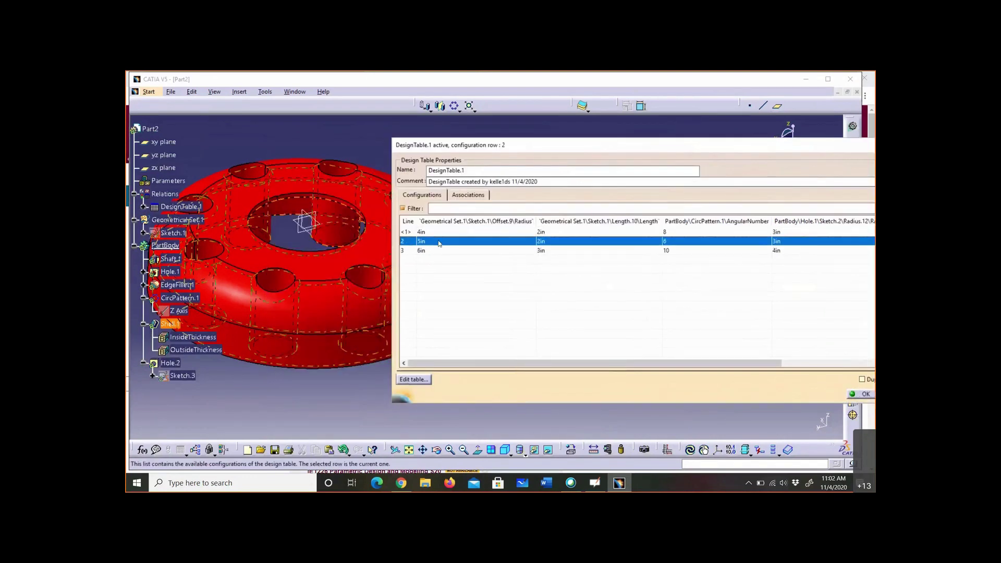
pyautogui.press('Return')
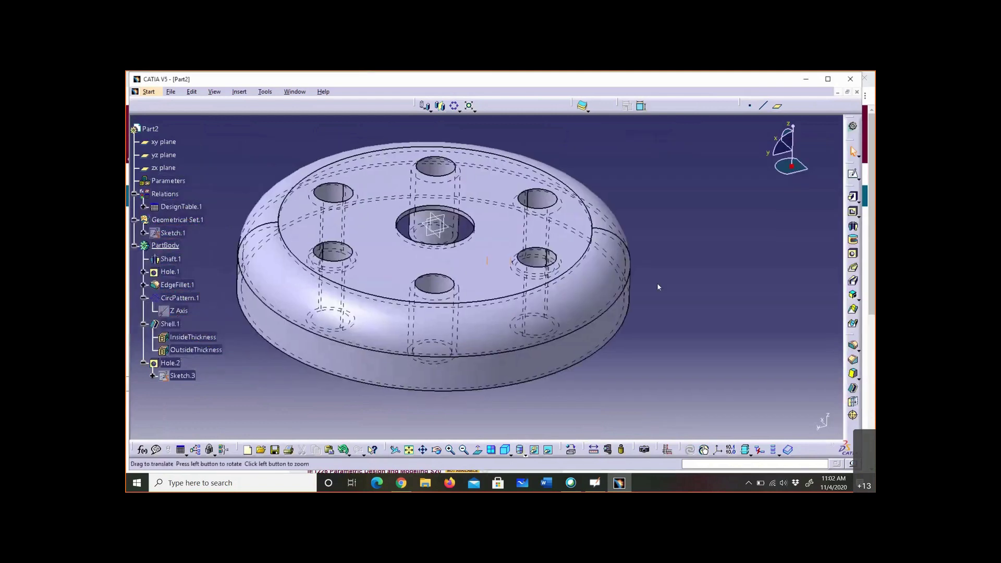
# - Apply design table row 3 to get a ten-hole flange, then select row 1 (4in, 2in, 8)
pyautogui.moveTo(438, 395); pyautogui.dragTo(372, 371, button='middle')
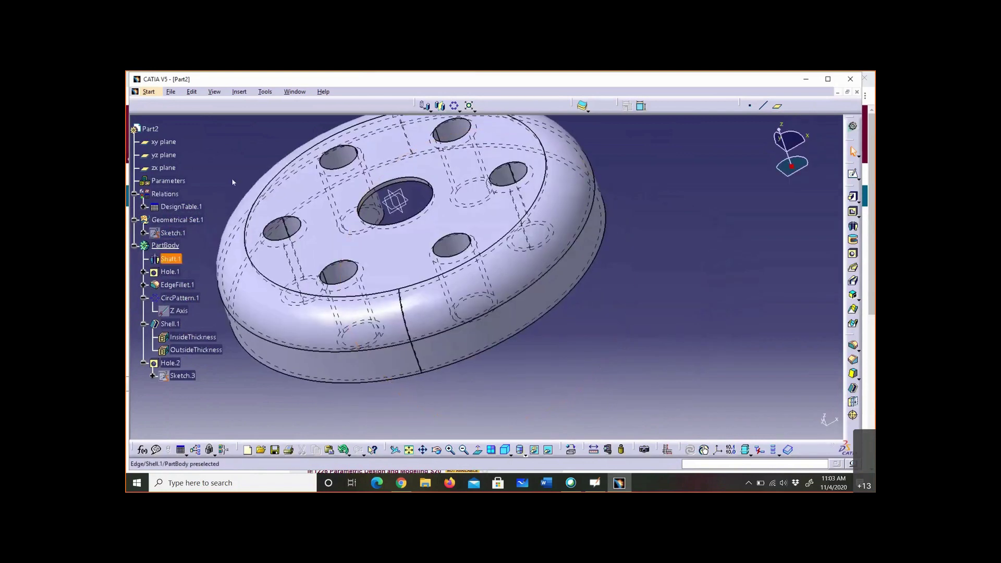
pyautogui.doubleClick(193, 206)
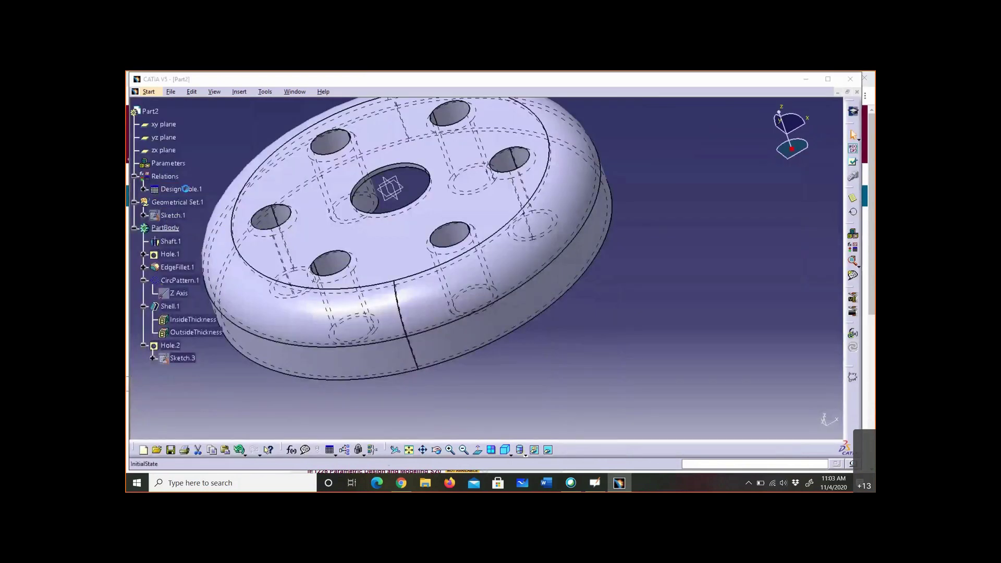
pyautogui.click(390, 251)
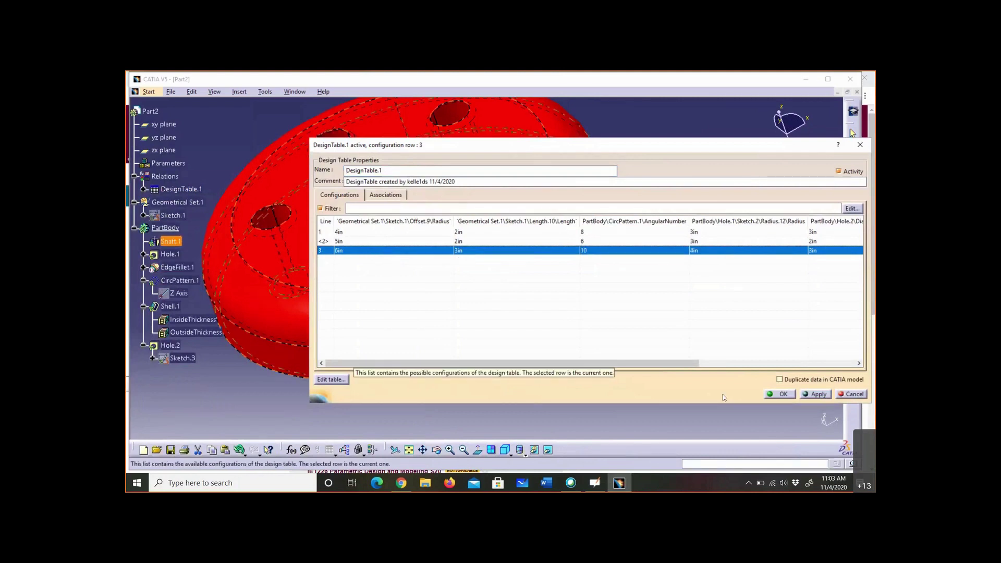
pyautogui.click(818, 395)
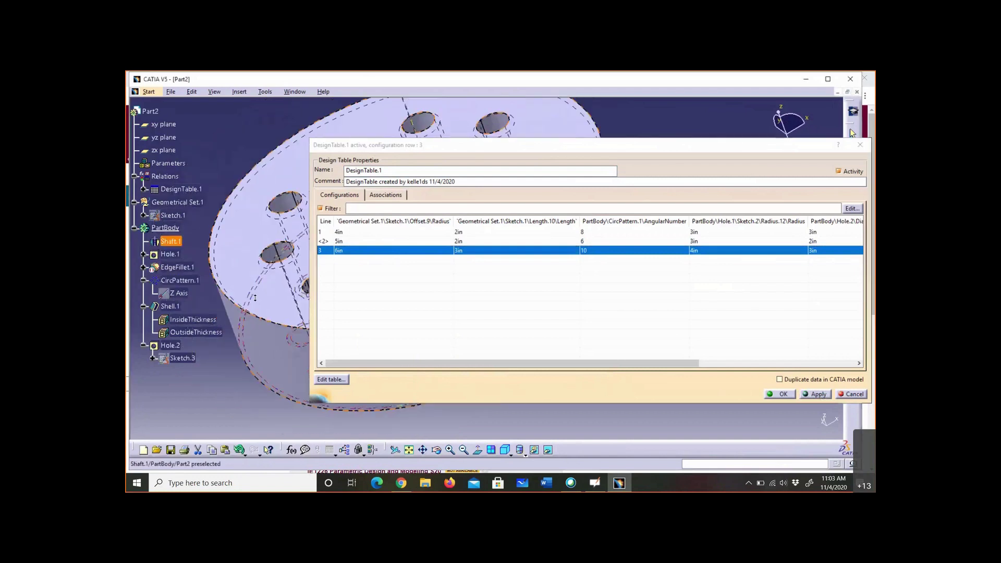
pyautogui.moveTo(425, 145); pyautogui.dragTo(558, 146)
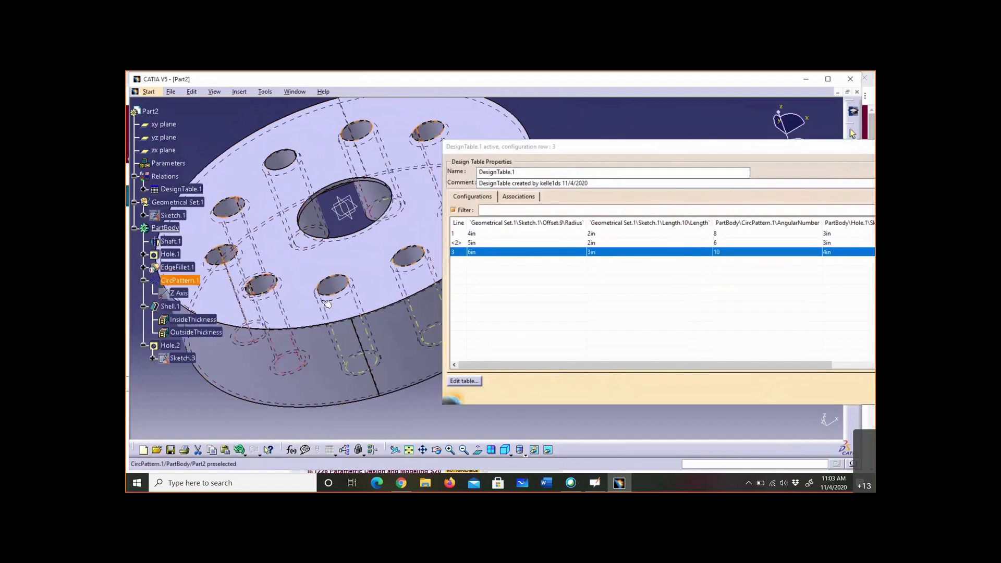
pyautogui.click(485, 233)
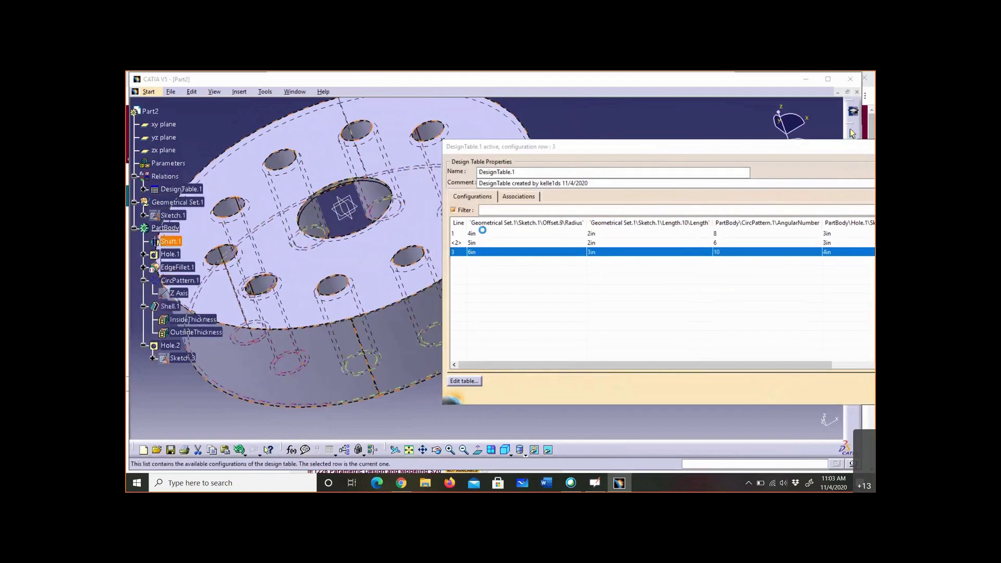
# - Apply rows 1 and 2 in turn, finishing with row 3 (6in, 3in, 10) for ten holes
pyautogui.moveTo(607, 146); pyautogui.dragTo(482, 177)
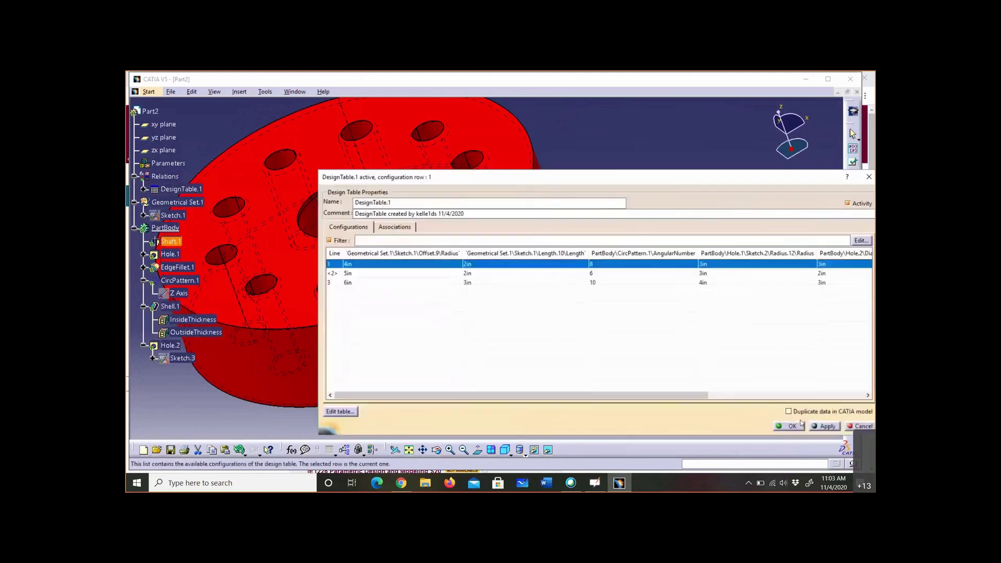
pyautogui.click(826, 426)
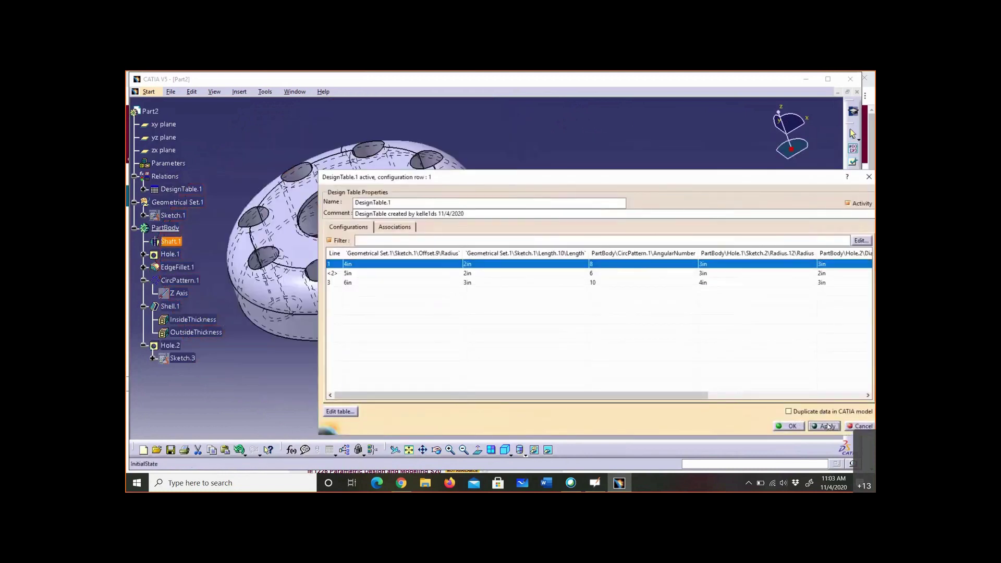
pyautogui.click(408, 273)
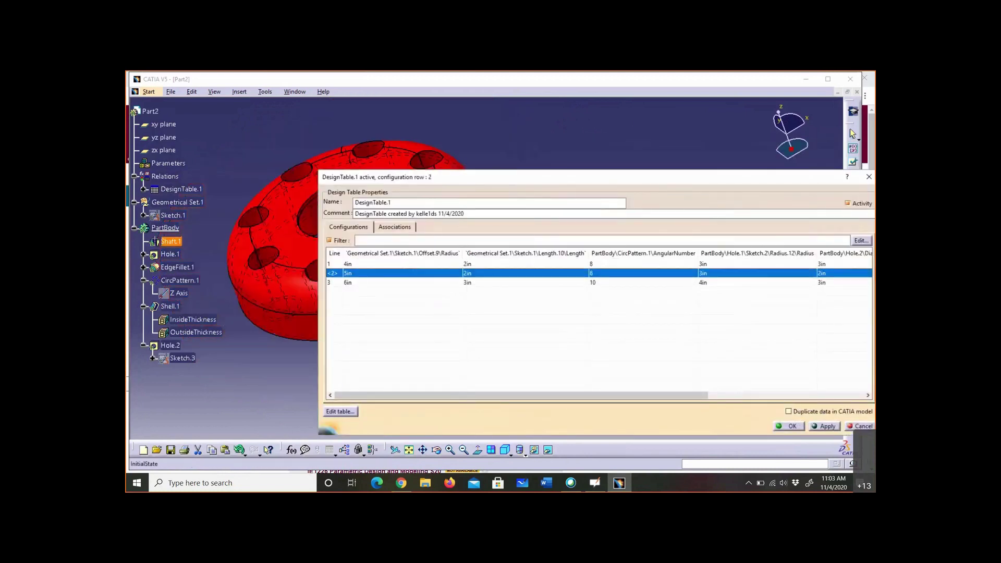
pyautogui.click(829, 427)
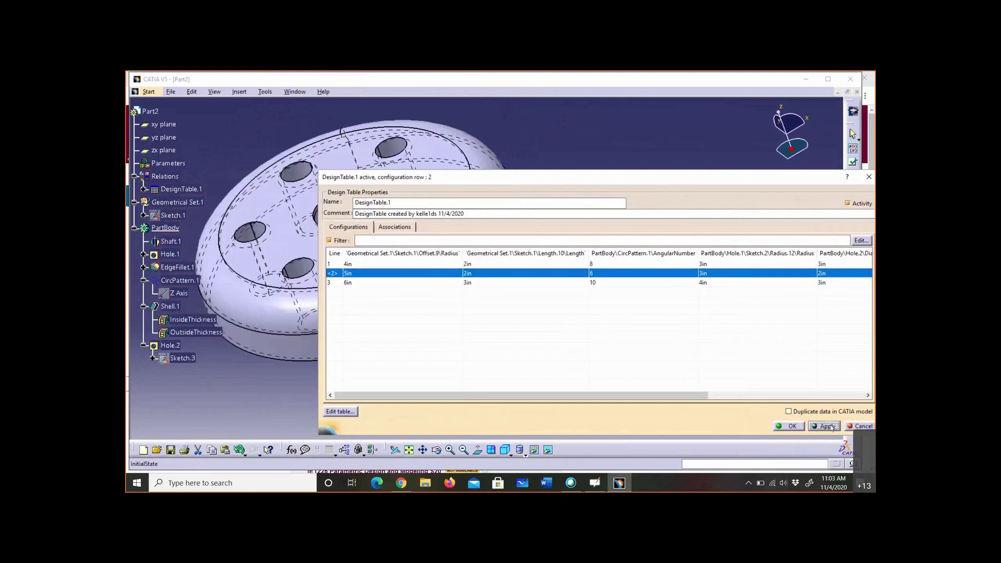
pyautogui.click(401, 283)
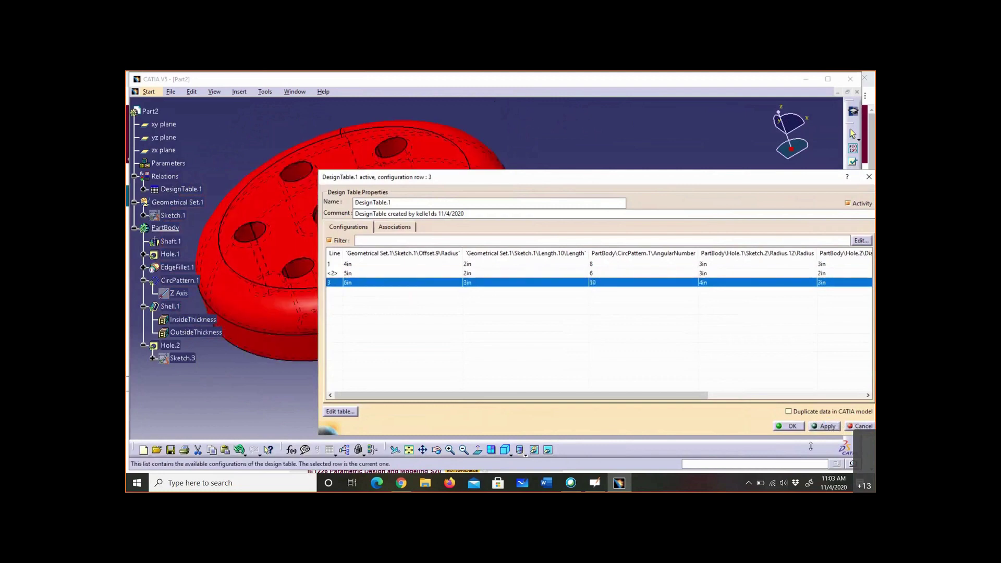
pyautogui.click(826, 427)
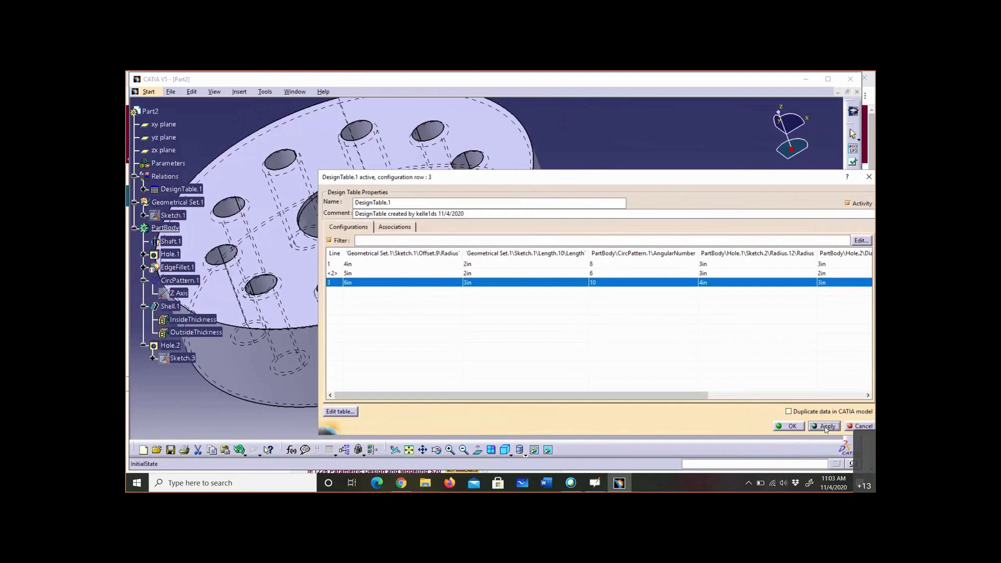